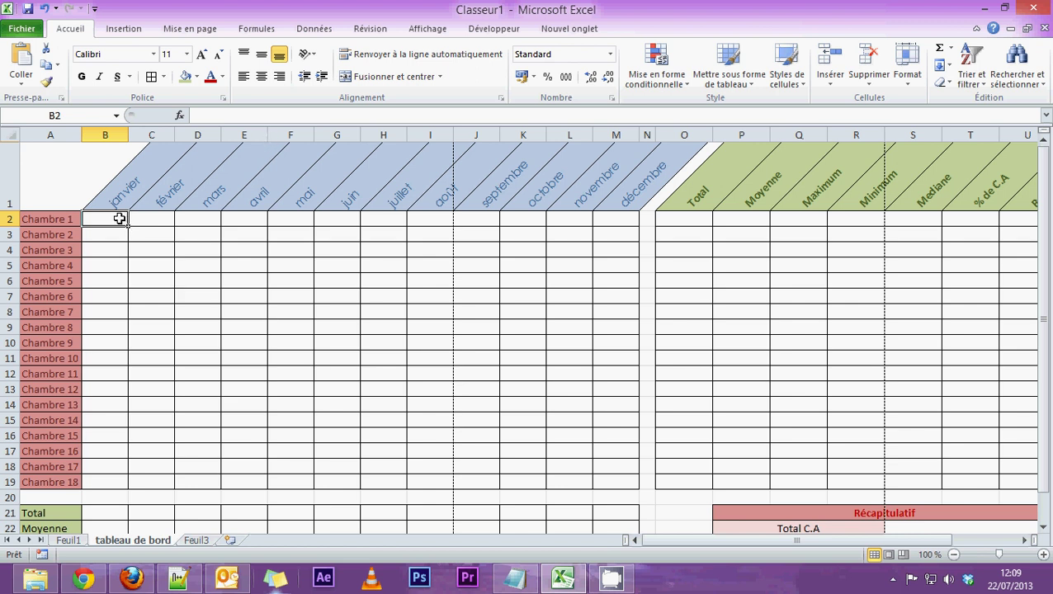
Select the empty B2:M19 room-by-month grid, return to cell B2 and show the Formules tools.
{"action": "left_click_drag", "start_coordinate": [119, 218], "coordinate": [628, 477]}
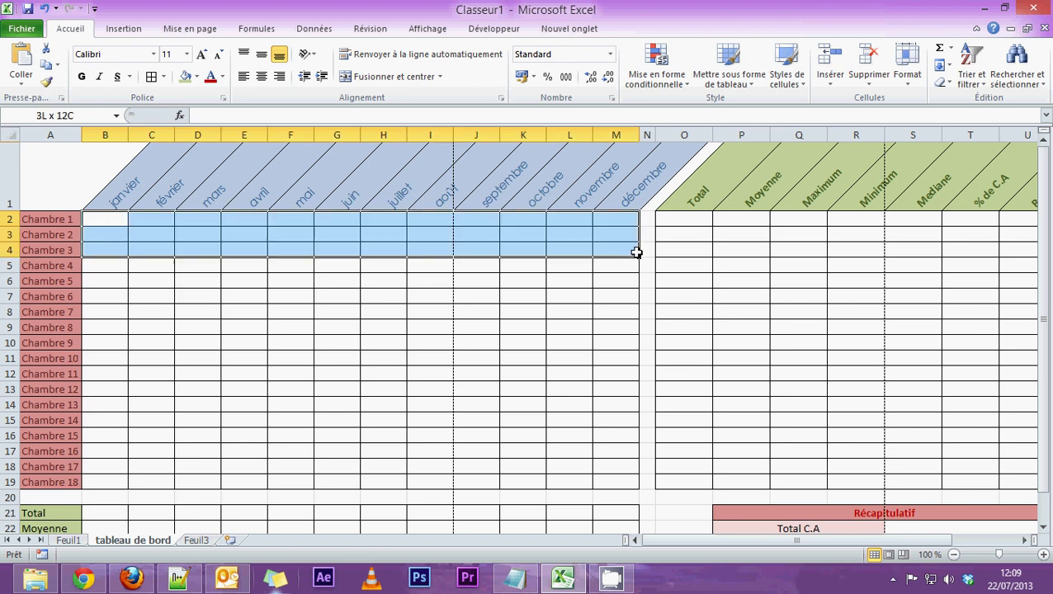
{"action": "left_click", "coordinate": [122, 222]}
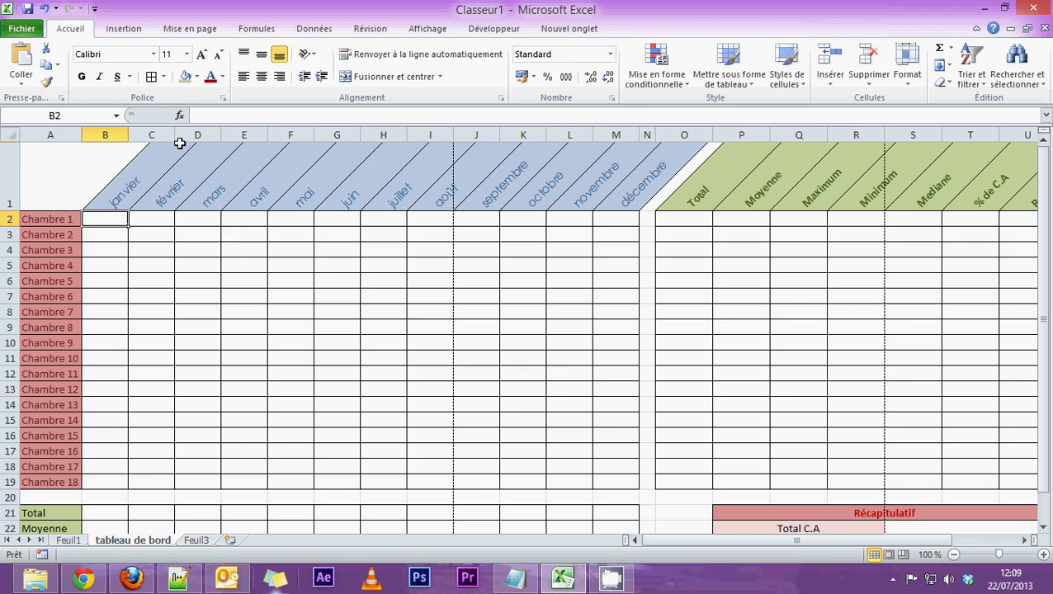
{"action": "left_click", "coordinate": [255, 29]}
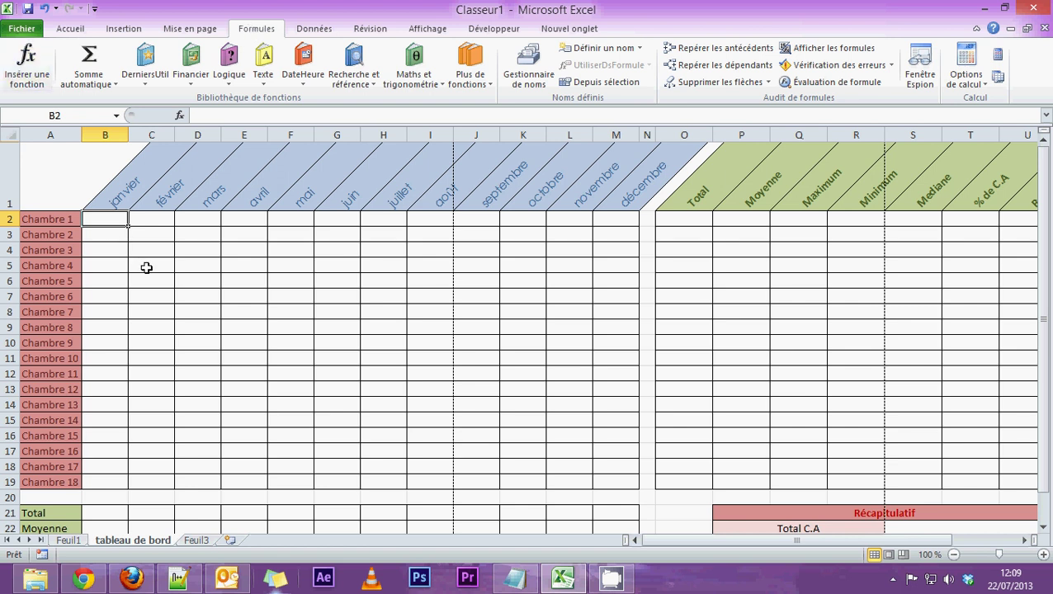
Insert a function in B2, choosing ALEA.ENTRE.BORNES from the Tous category.
{"action": "left_click", "coordinate": [106, 234]}
{"action": "left_click", "coordinate": [105, 221]}
{"action": "left_click", "coordinate": [31, 81]}
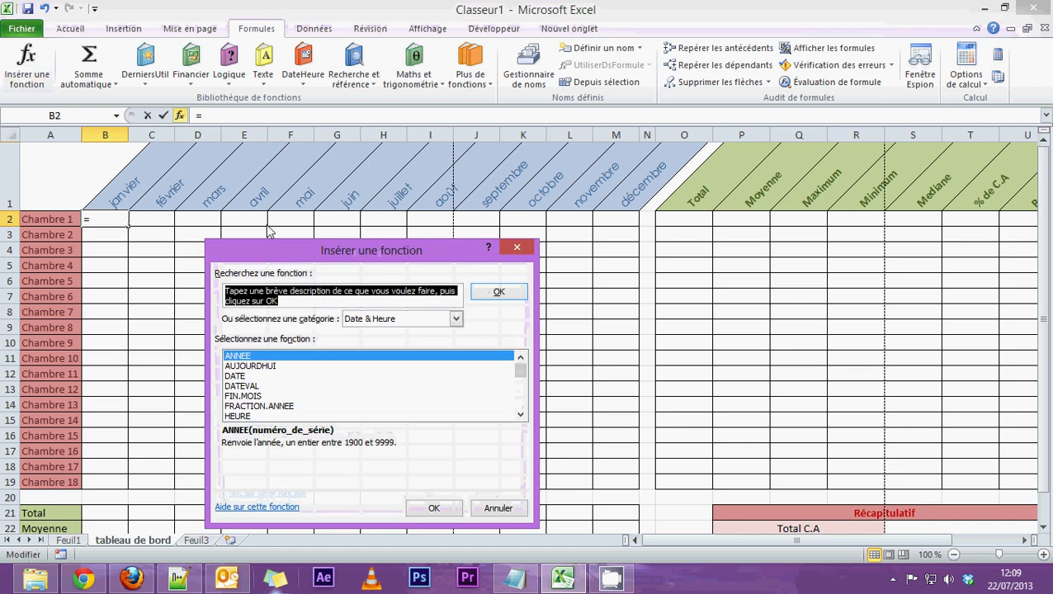
{"action": "left_click", "coordinate": [388, 319]}
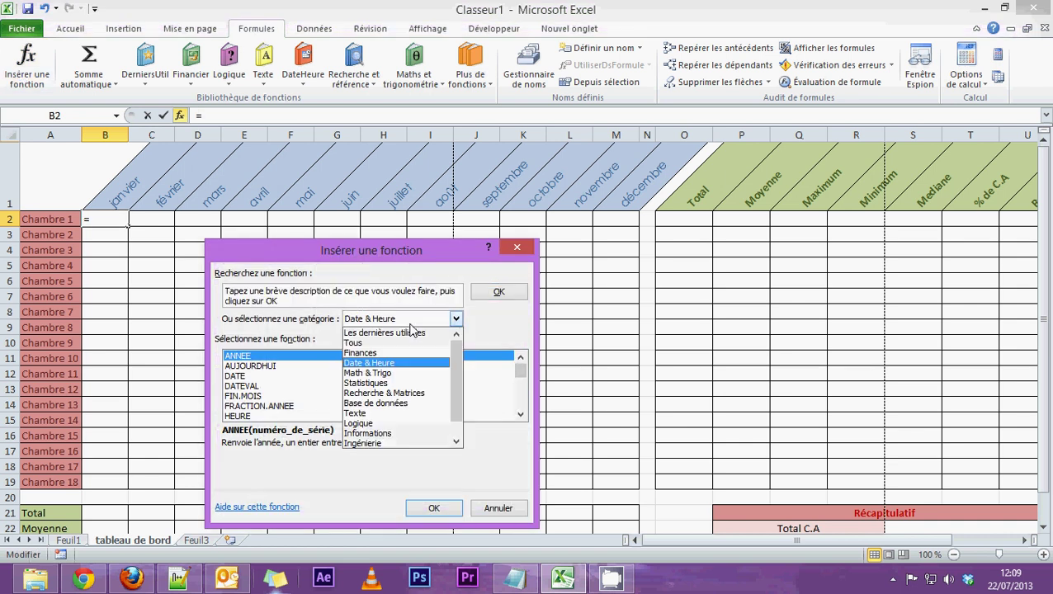
{"action": "left_click", "coordinate": [358, 343]}
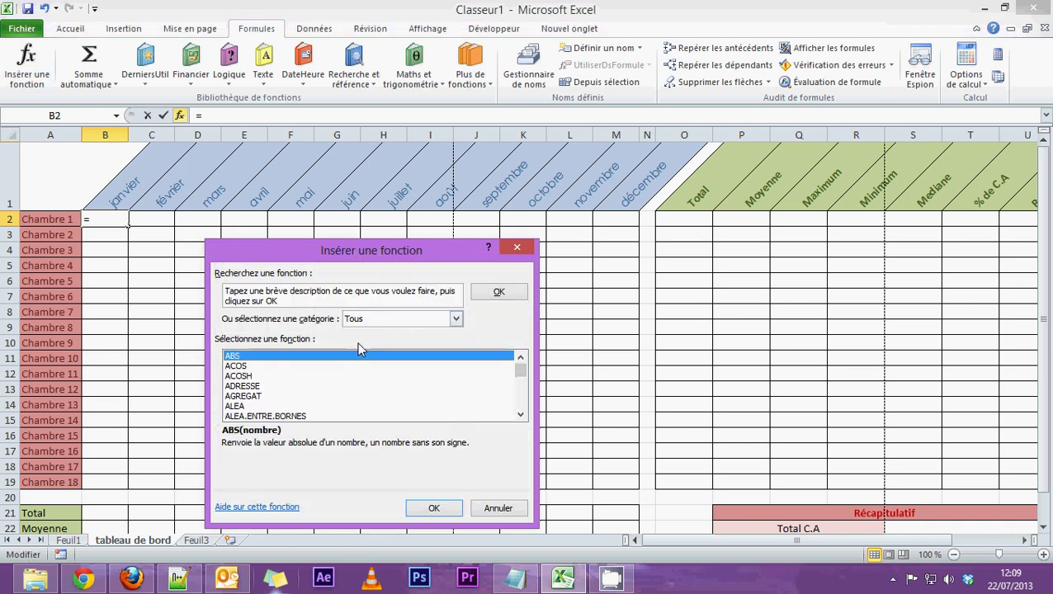
{"action": "left_click", "coordinate": [251, 417]}
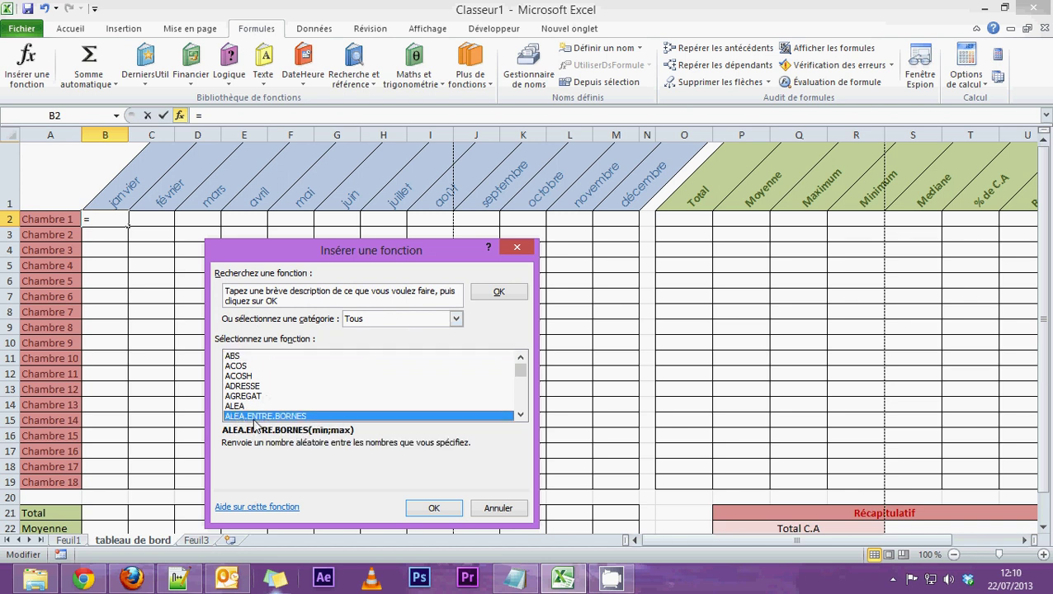
{"action": "scroll", "coordinate": [256, 423], "scroll_direction": "down", "scroll_amount": 1}
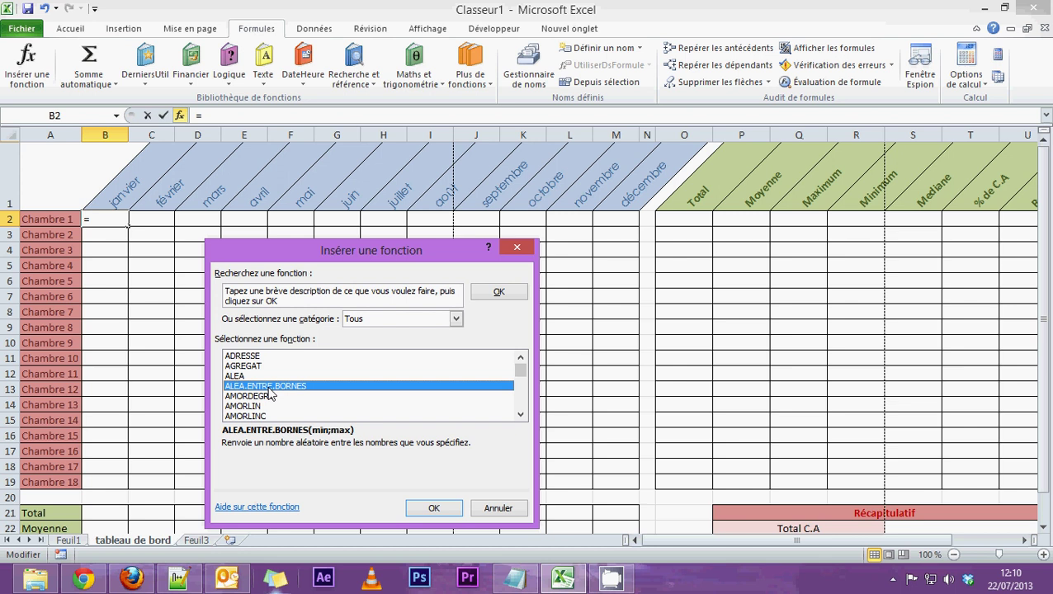
{"action": "left_click", "coordinate": [436, 509]}
Set ALEA.ENTRE.BORNES arguments to Min 0 and Max 10000, giving B2 a random number.
{"action": "left_click_drag", "start_coordinate": [354, 283], "coordinate": [464, 176]}
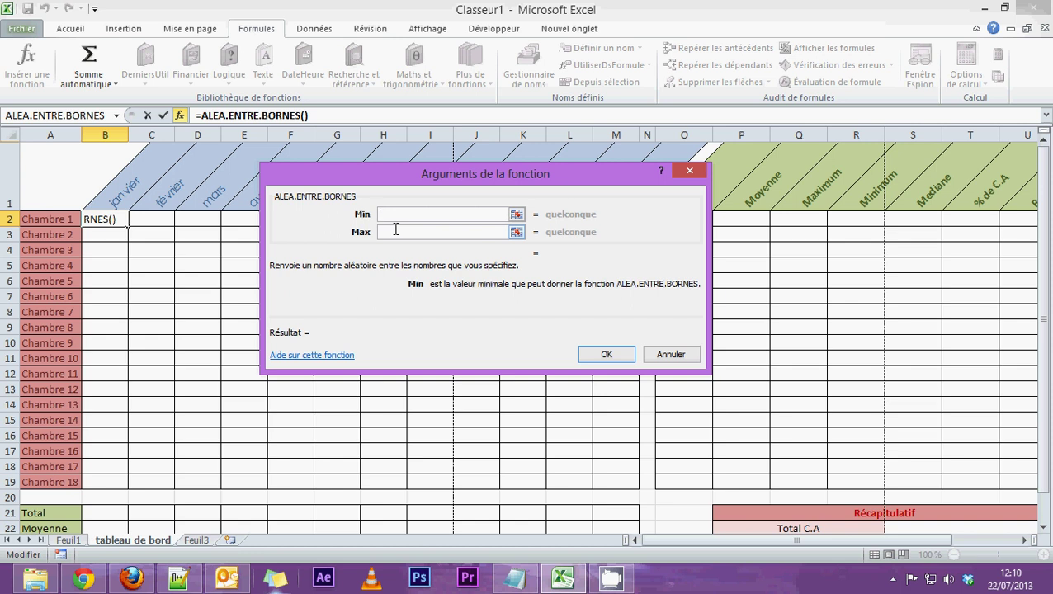
{"action": "type", "text": "0"}
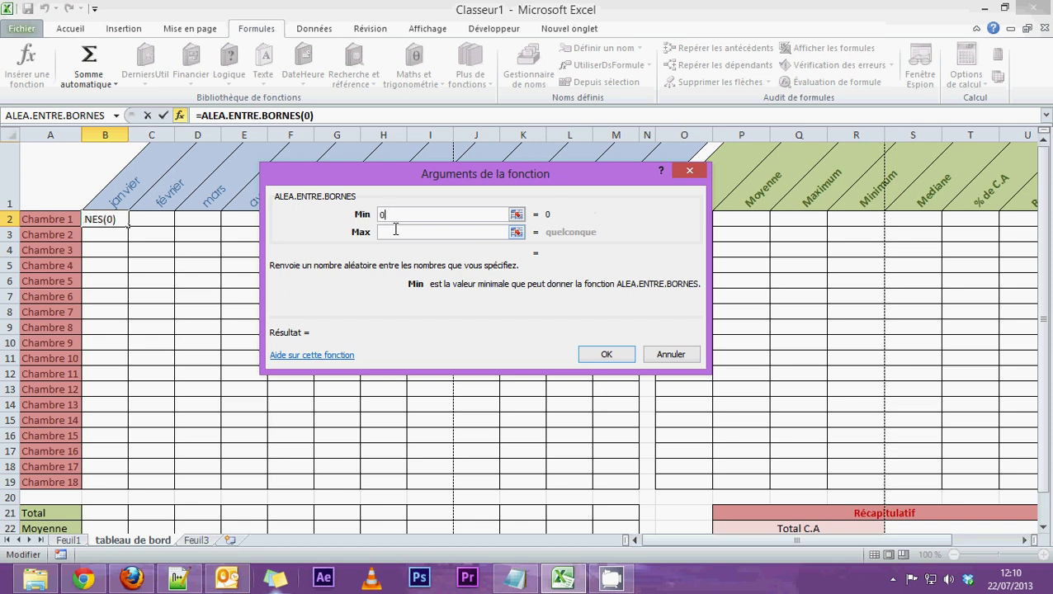
{"action": "left_click", "coordinate": [395, 231]}
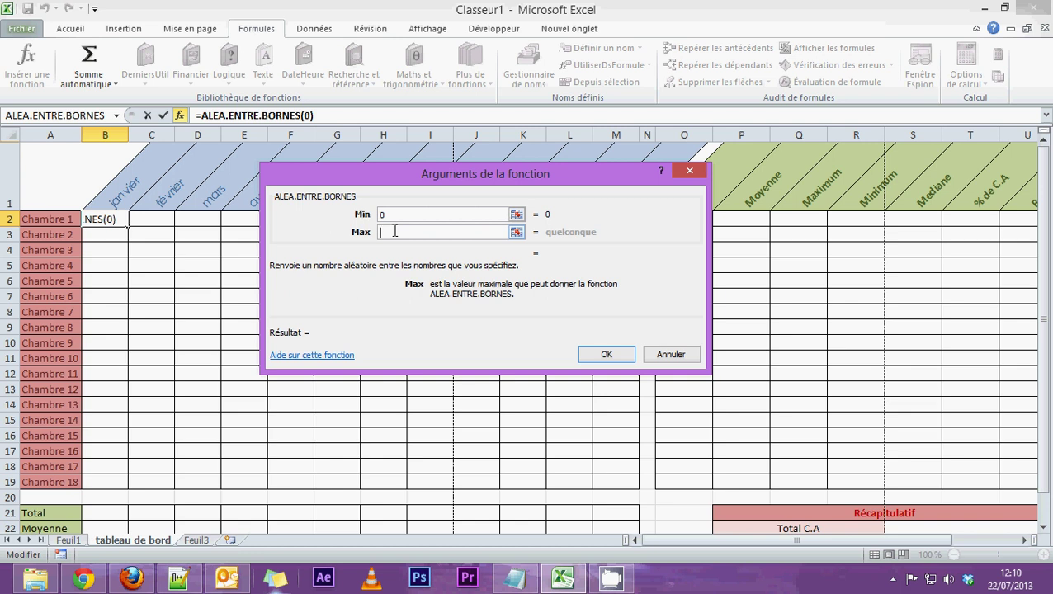
{"action": "type", "text": "10000"}
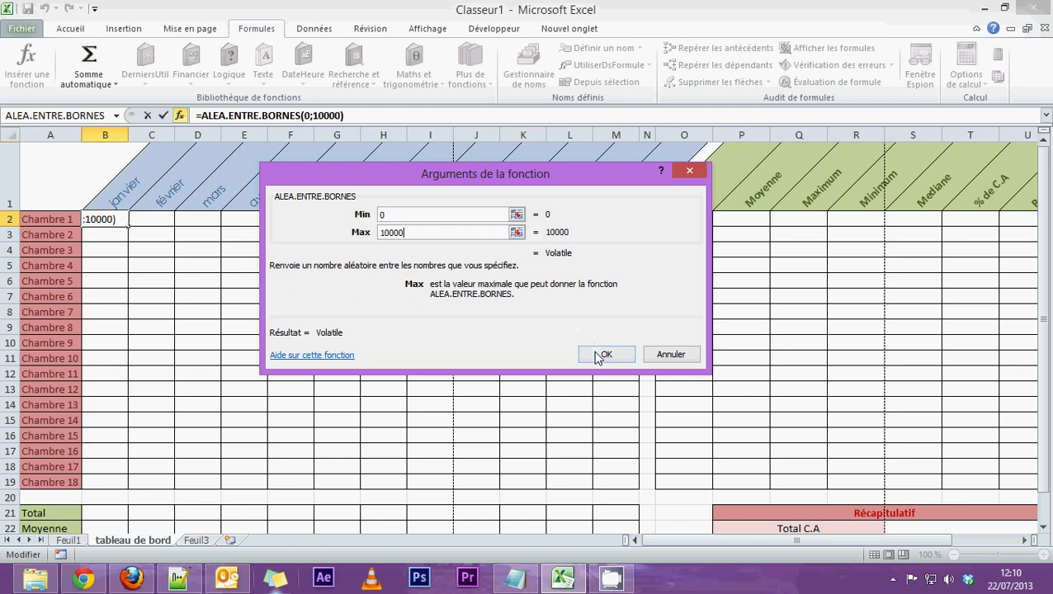
{"action": "left_click", "coordinate": [600, 356]}
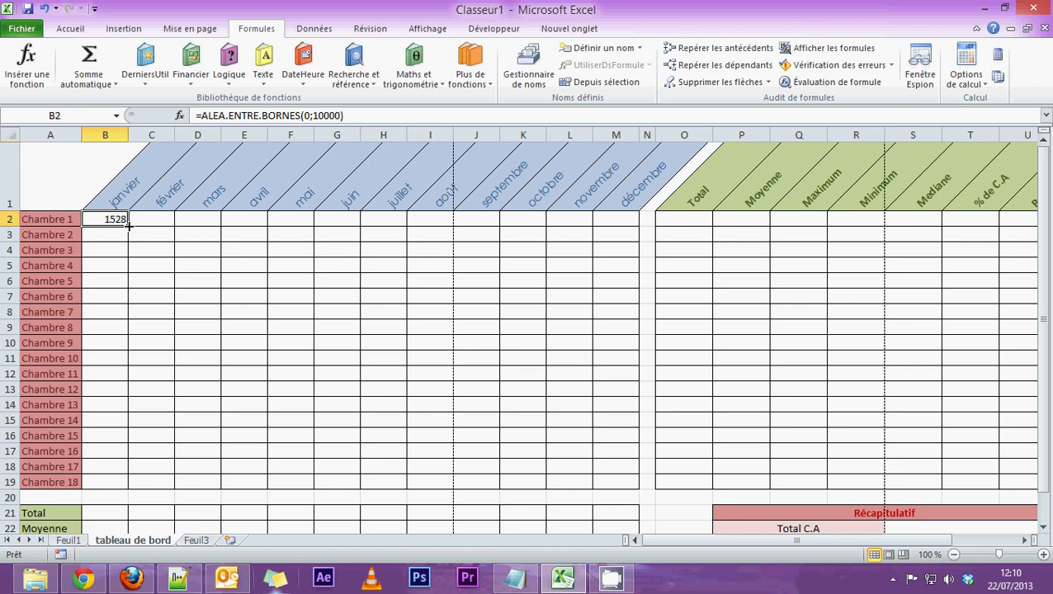
Copy B2's formula across to M2 and down to row 19, then select the filled B2:M19 grid.
{"action": "left_click_drag", "start_coordinate": [128, 224], "coordinate": [641, 229]}
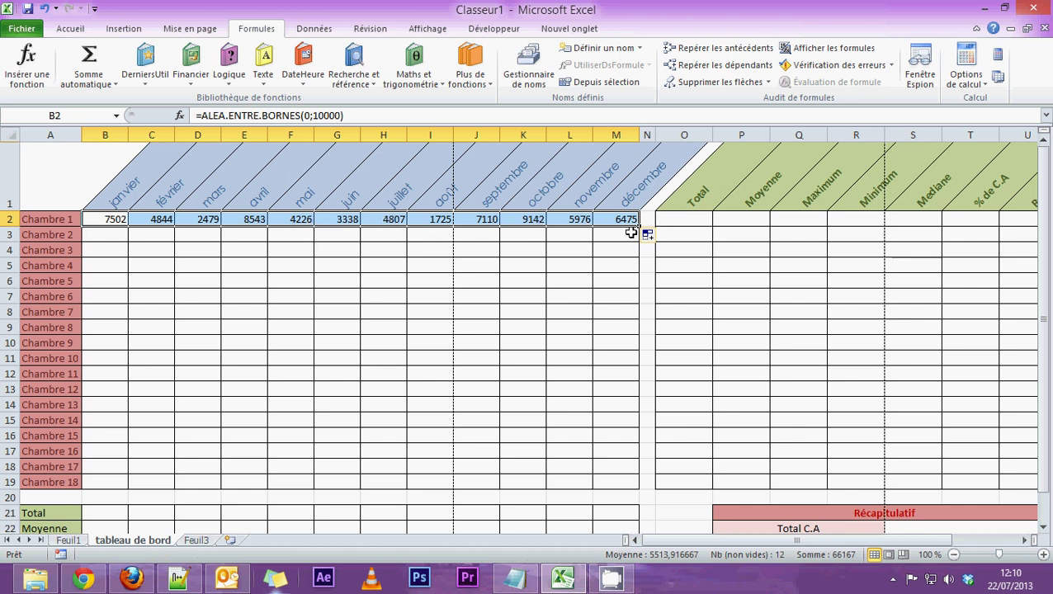
{"action": "left_click_drag", "start_coordinate": [641, 226], "coordinate": [642, 489]}
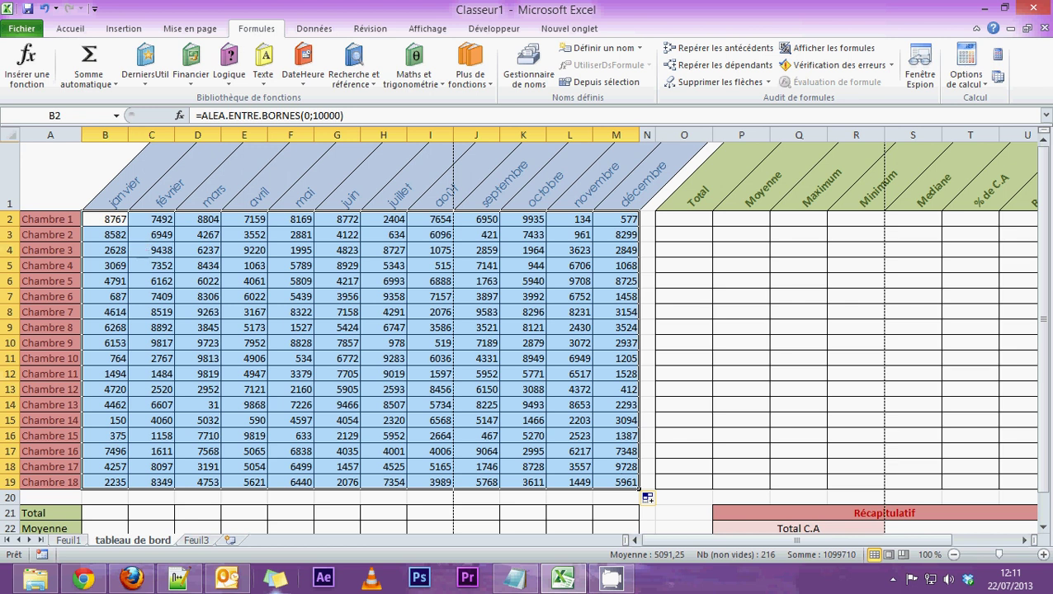
{"action": "left_click", "coordinate": [108, 221]}
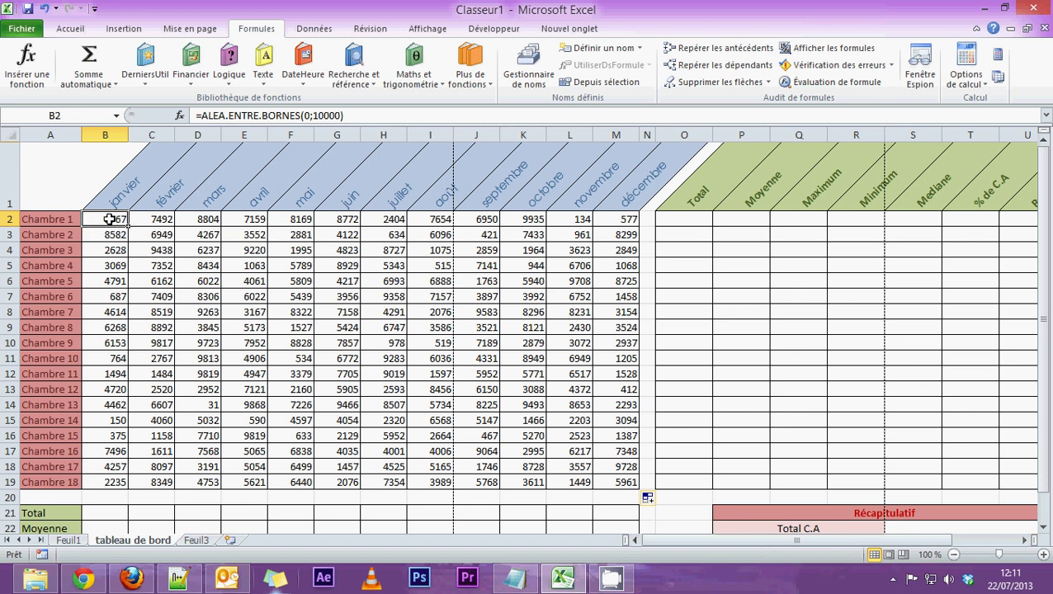
{"action": "left_click_drag", "start_coordinate": [109, 222], "coordinate": [615, 482]}
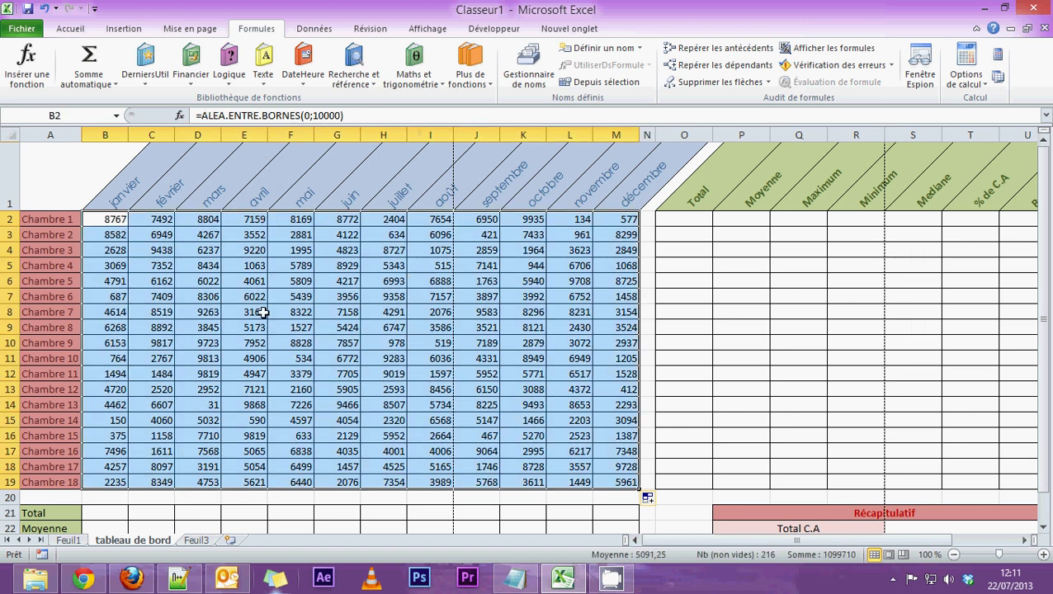
{"action": "left_click_drag", "start_coordinate": [108, 219], "coordinate": [619, 482]}
{"action": "left_click", "coordinate": [63, 30]}
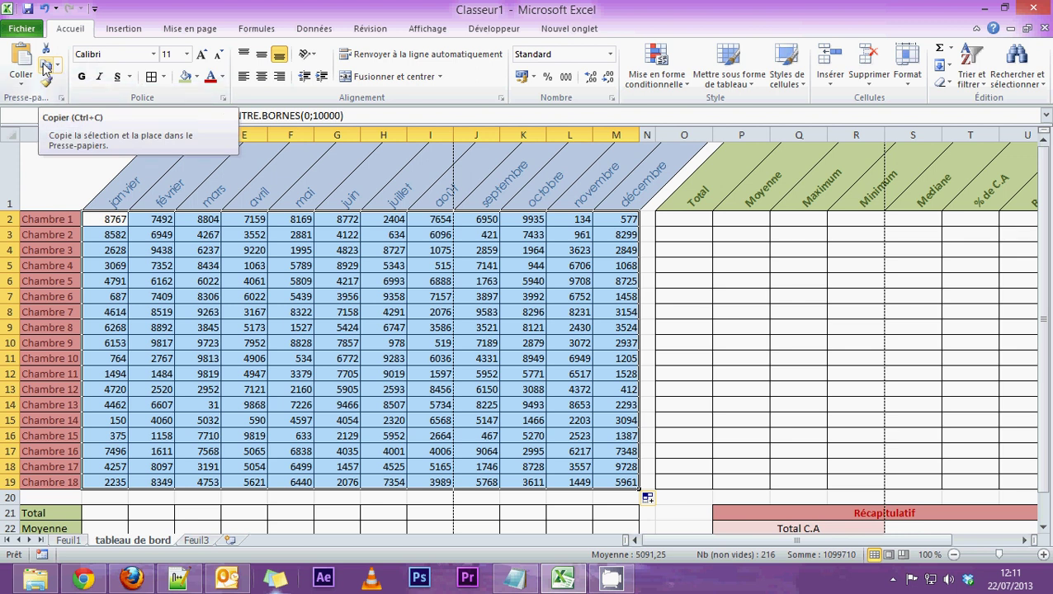
Copy B2:M19 and paste it back as Valeurs, then confirm B2, C2 and D2 hold fixed numbers.
{"action": "left_click", "coordinate": [46, 69]}
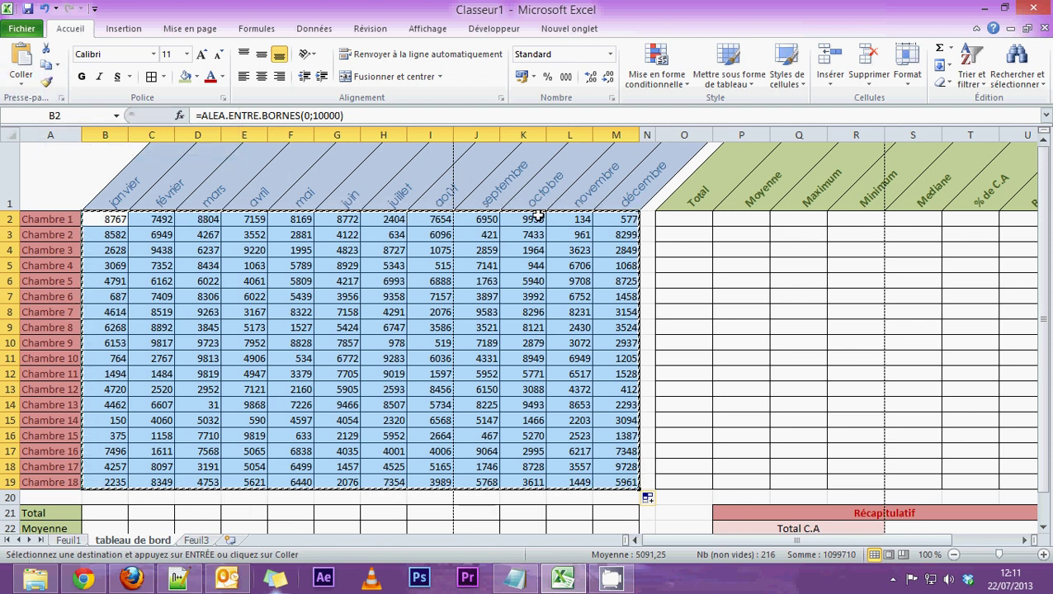
{"action": "left_click", "coordinate": [23, 81]}
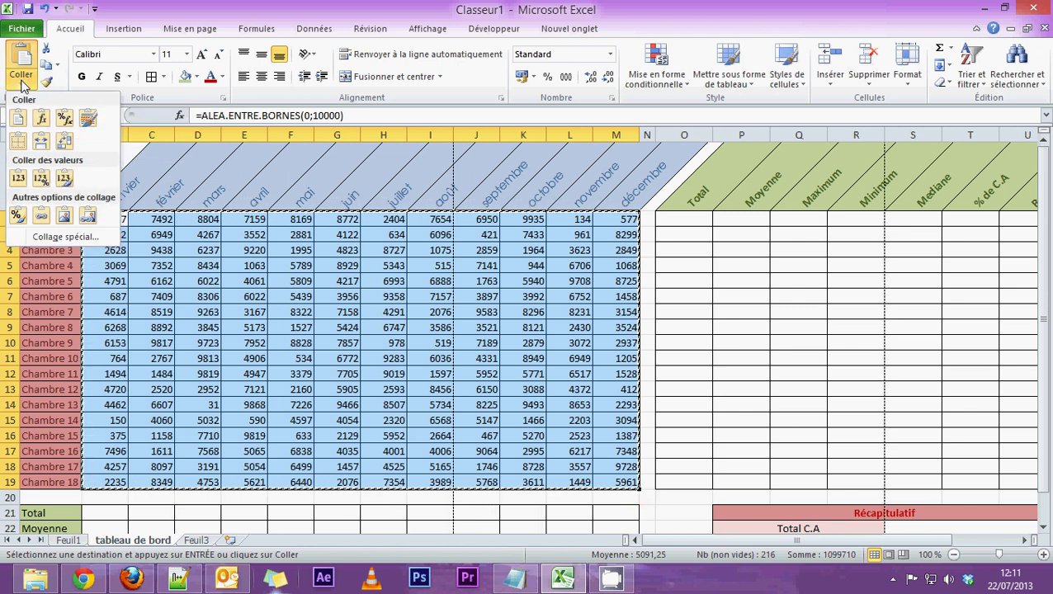
{"action": "left_click", "coordinate": [17, 183]}
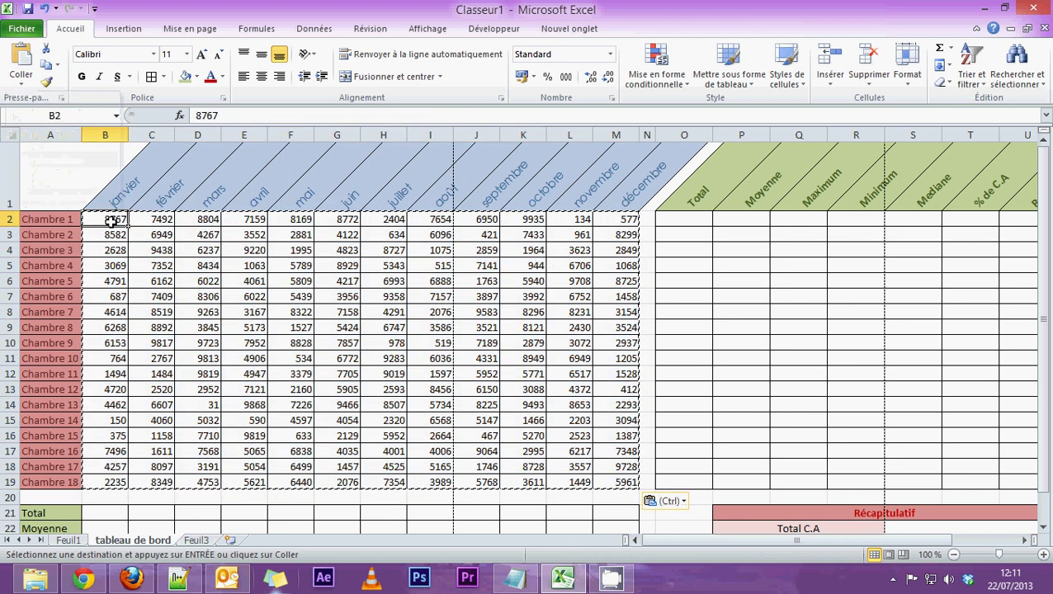
{"action": "double_click", "coordinate": [99, 218]}
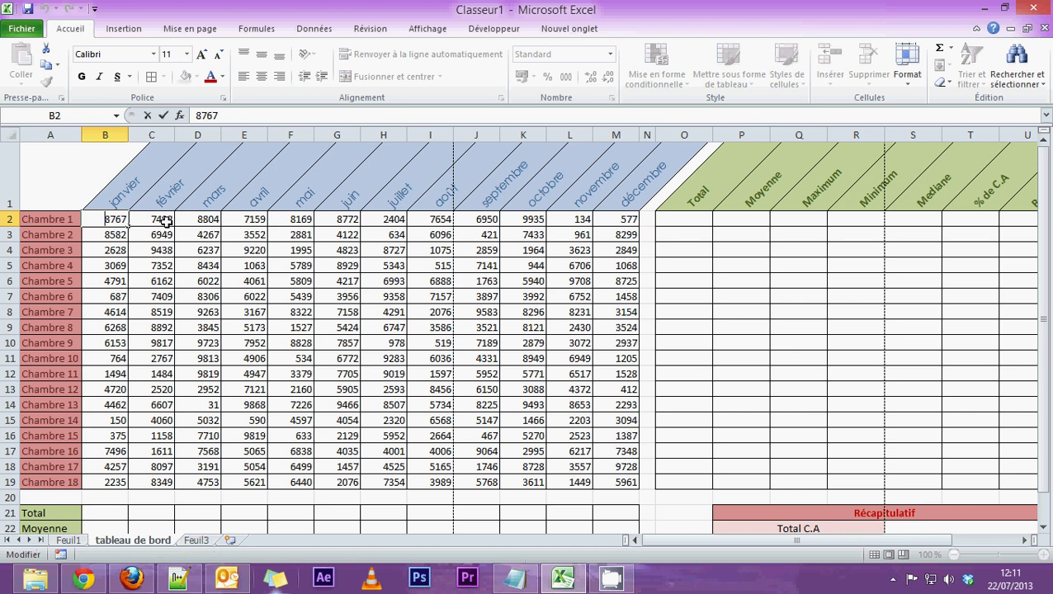
{"action": "key", "text": "Escape"}
{"action": "left_click", "coordinate": [155, 220]}
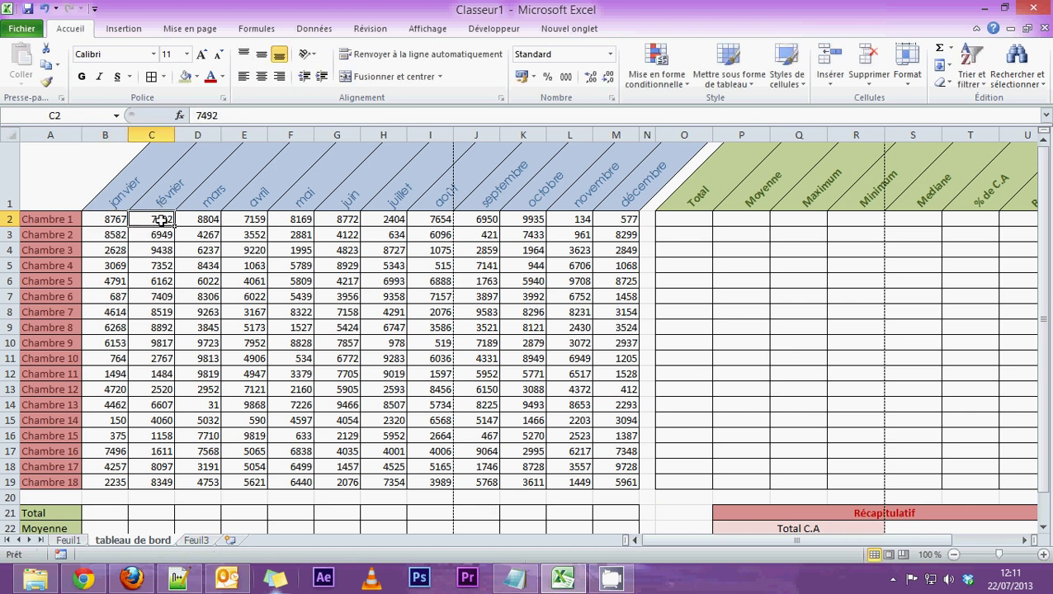
{"action": "left_click", "coordinate": [200, 219]}
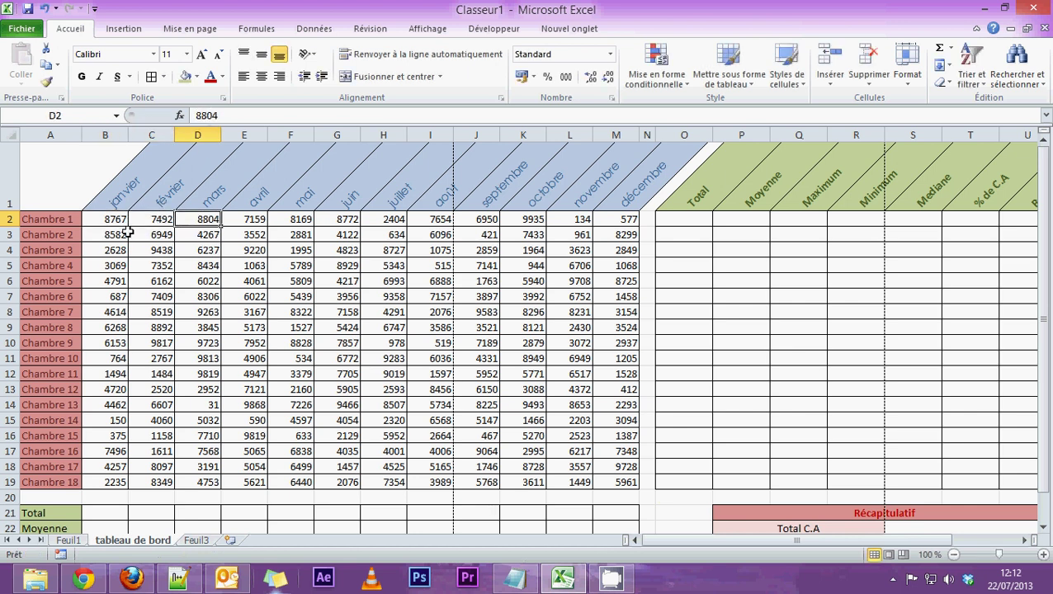
{"action": "mouse_move", "coordinate": [113, 219]}
{"action": "left_mouse_down"}
{"action": "mouse_move", "coordinate": [152, 264]}
{"action": "mouse_move", "coordinate": [621, 487]}
{"action": "left_mouse_up"}
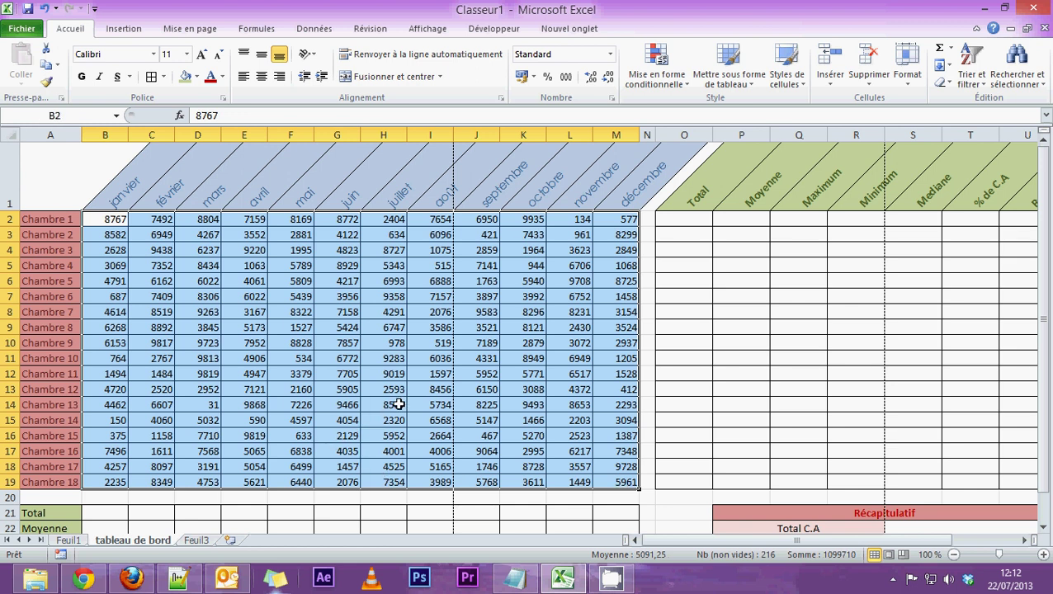
{"action": "scroll", "coordinate": [398, 404], "scroll_direction": "down", "scroll_amount": 4}
{"action": "scroll", "coordinate": [398, 404], "scroll_direction": "up", "scroll_amount": 4}
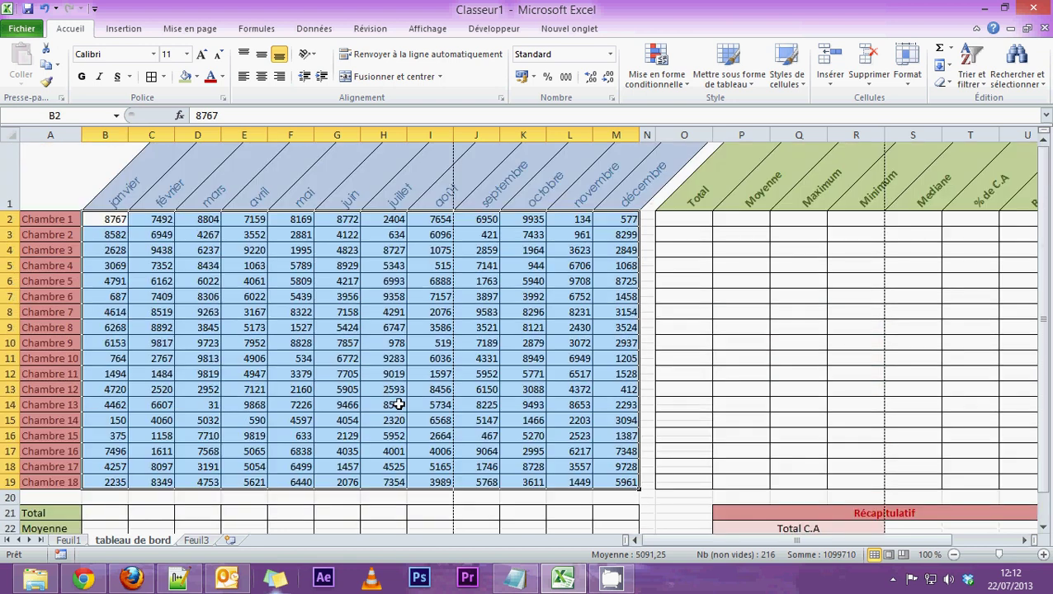
{"action": "left_click", "coordinate": [257, 264]}
{"action": "left_click_drag", "start_coordinate": [107, 219], "coordinate": [617, 480]}
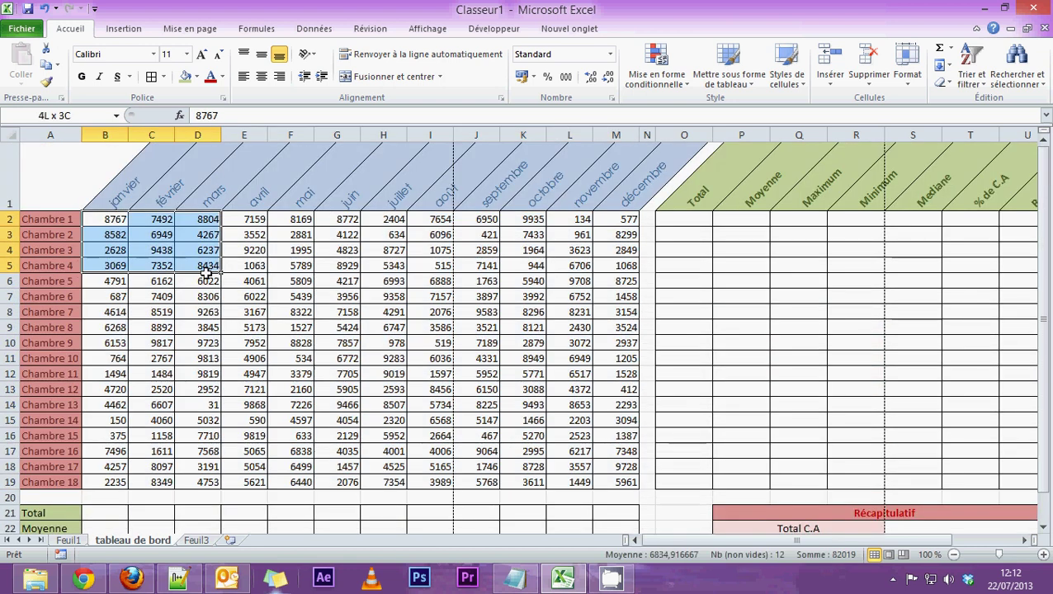
{"action": "left_click", "coordinate": [503, 340]}
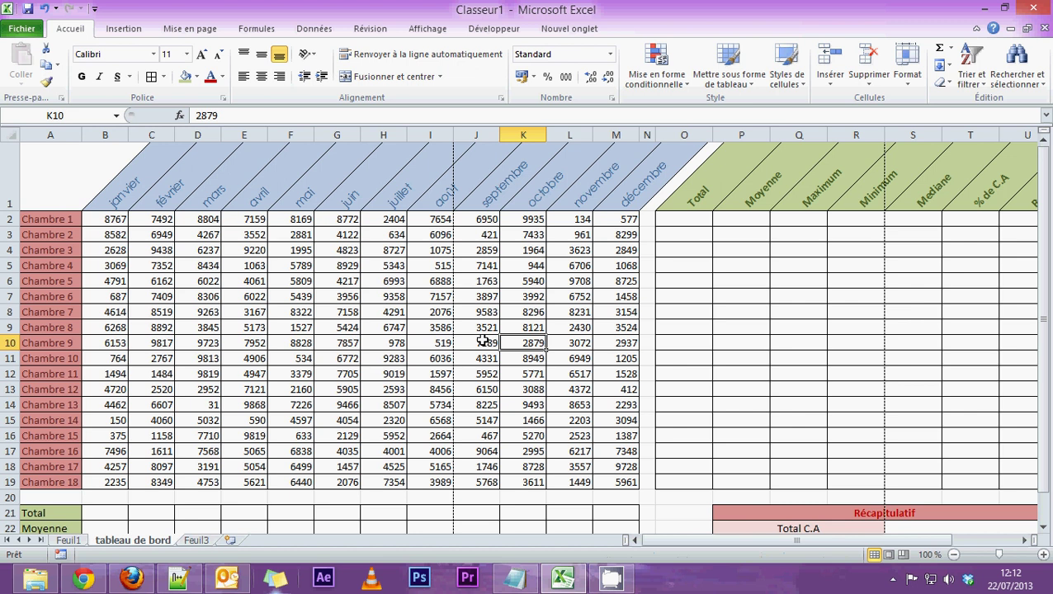
{"action": "scroll", "coordinate": [483, 339], "scroll_direction": "down", "scroll_amount": 2}
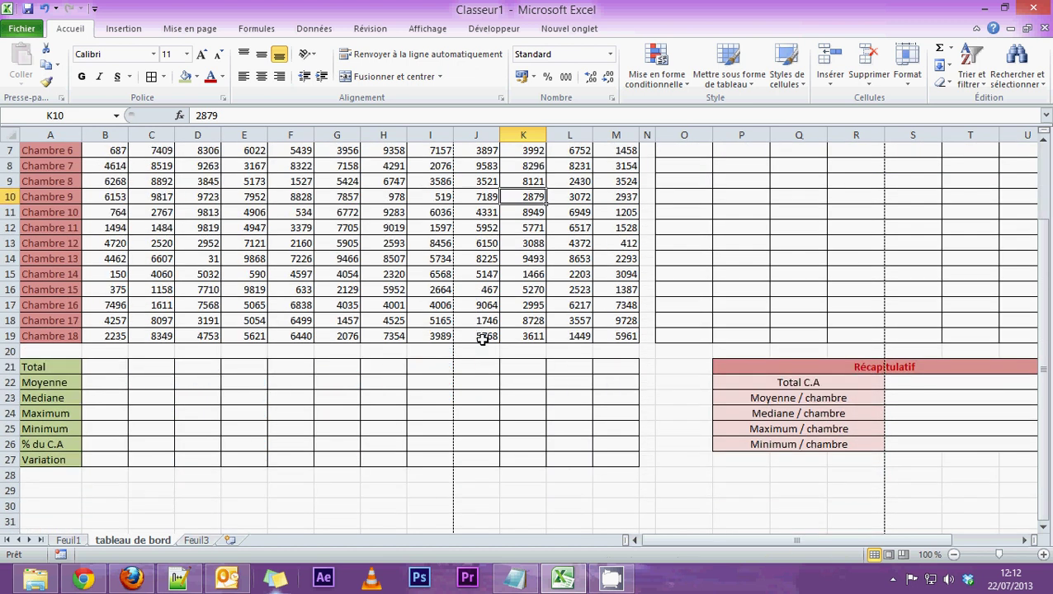
{"action": "scroll", "coordinate": [483, 339], "scroll_direction": "up", "scroll_amount": 2}
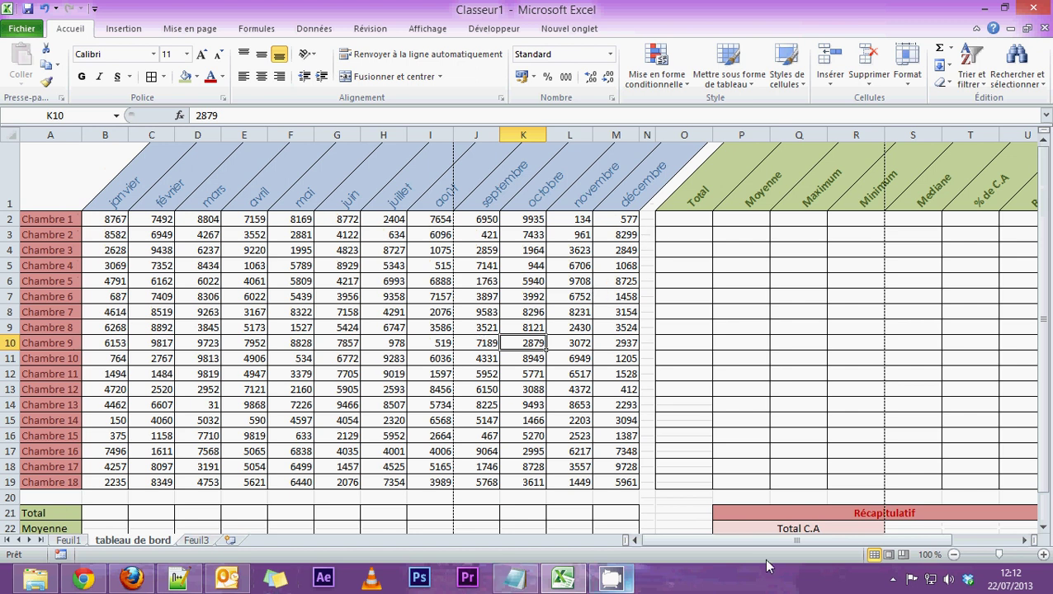
{"action": "left_click", "coordinate": [953, 555]}
{"action": "left_click", "coordinate": [953, 554]}
{"action": "left_click", "coordinate": [953, 554]}
{"action": "left_click", "coordinate": [953, 554]}
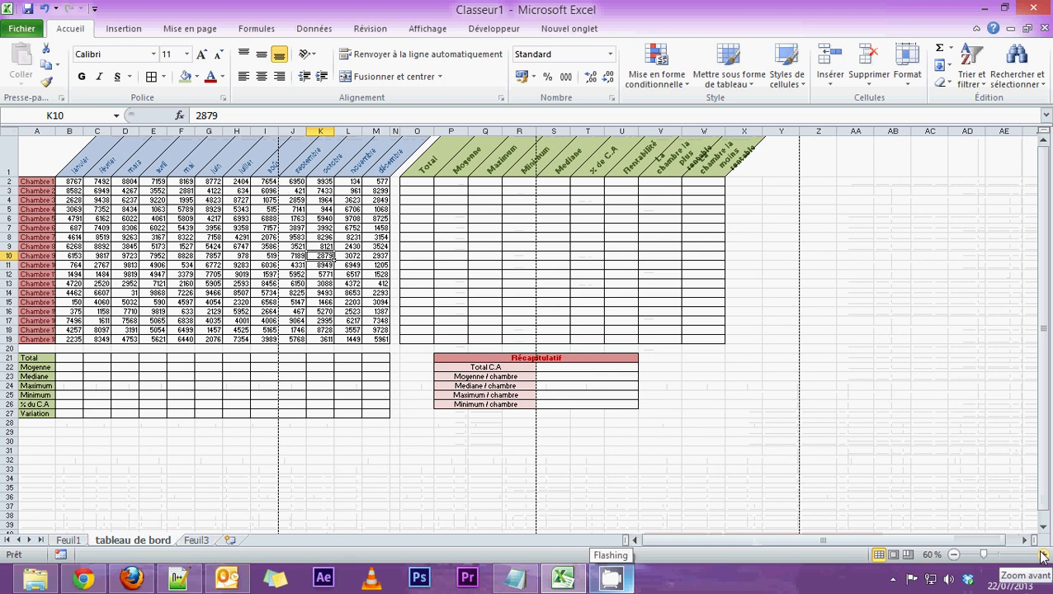
{"action": "left_click", "coordinate": [1043, 554]}
{"action": "left_click", "coordinate": [1043, 554]}
{"action": "left_click", "coordinate": [1043, 555]}
{"action": "left_click", "coordinate": [1043, 555]}
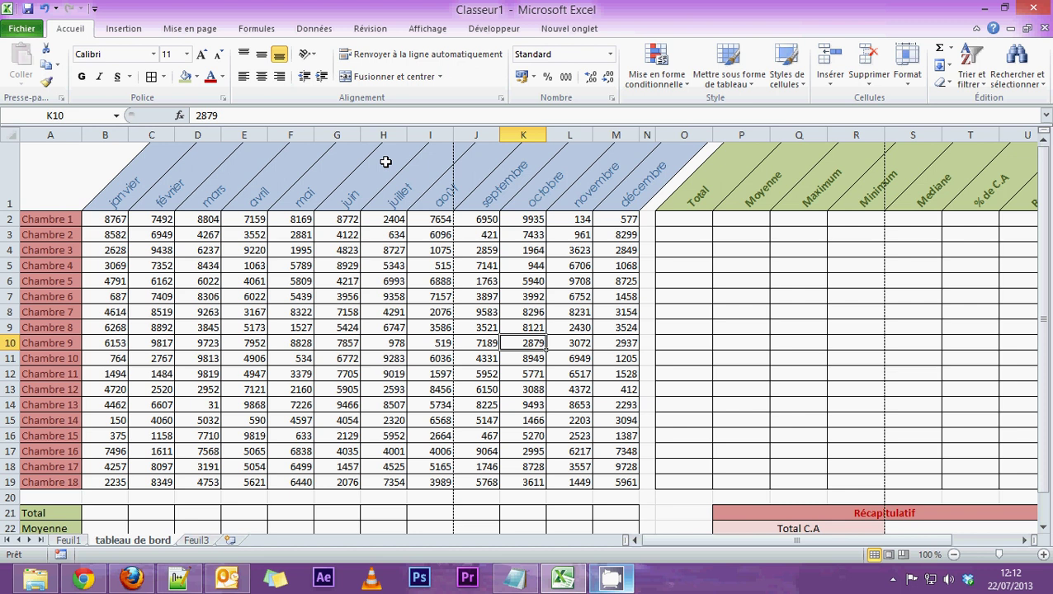
Insert a blank row 1 above the month headers and select A1:Q1 in it.
{"action": "left_click", "coordinate": [7, 165]}
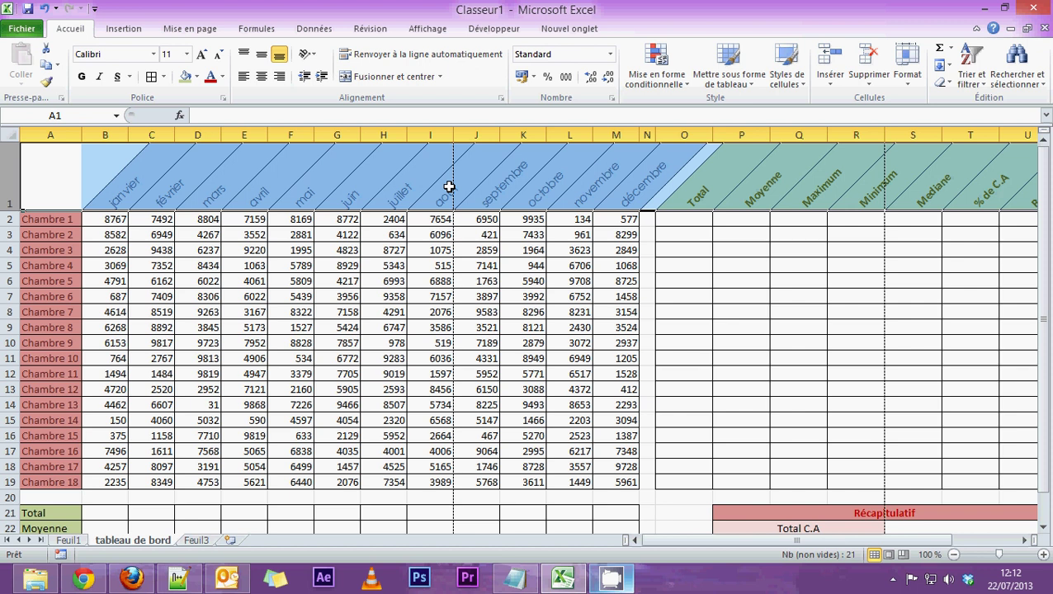
{"action": "left_click", "coordinate": [165, 331]}
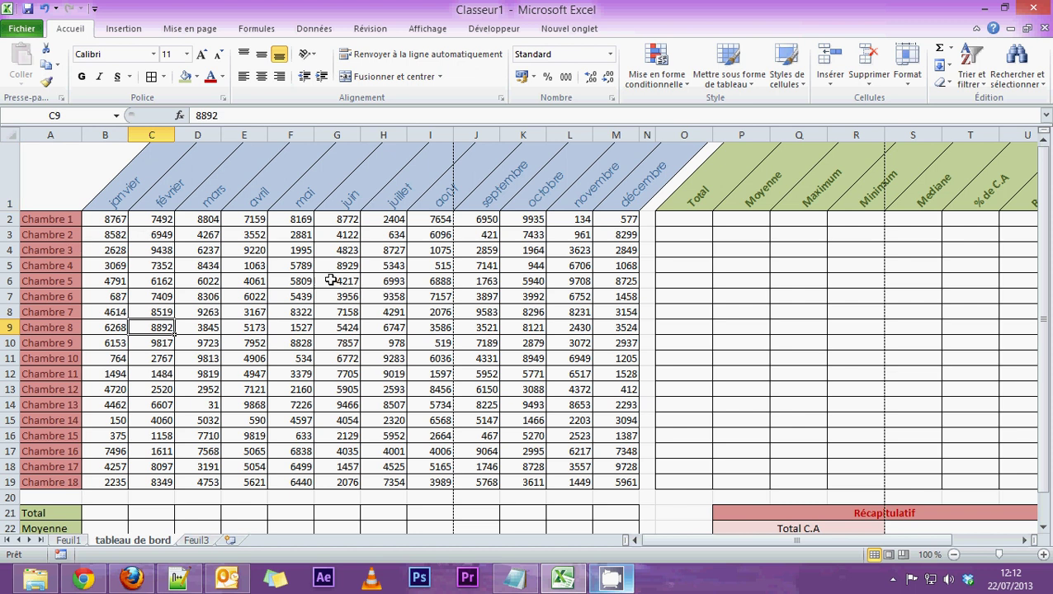
{"action": "right_click", "coordinate": [13, 167]}
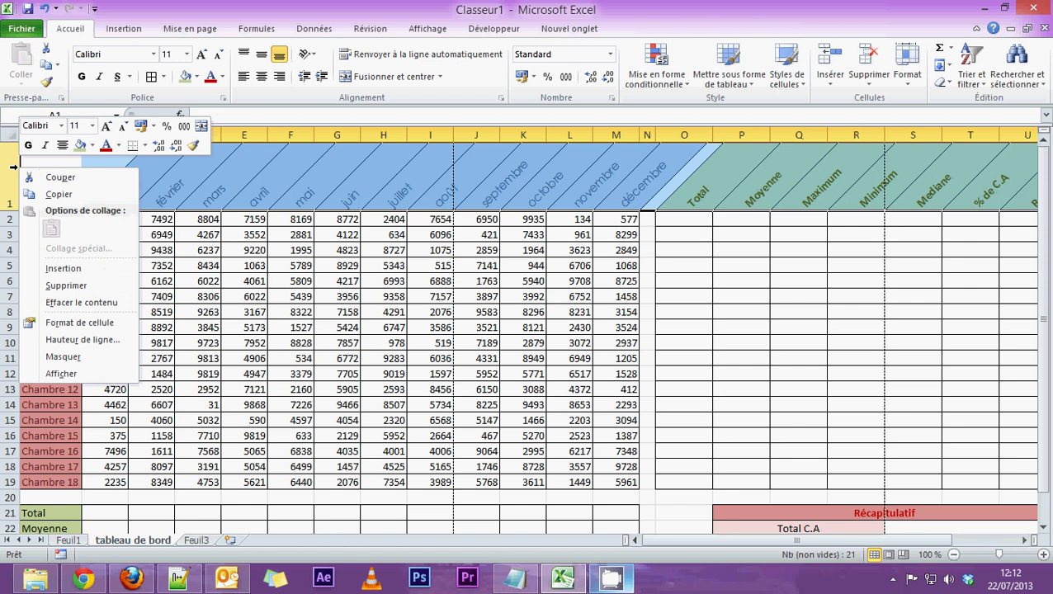
{"action": "right_click", "coordinate": [12, 172]}
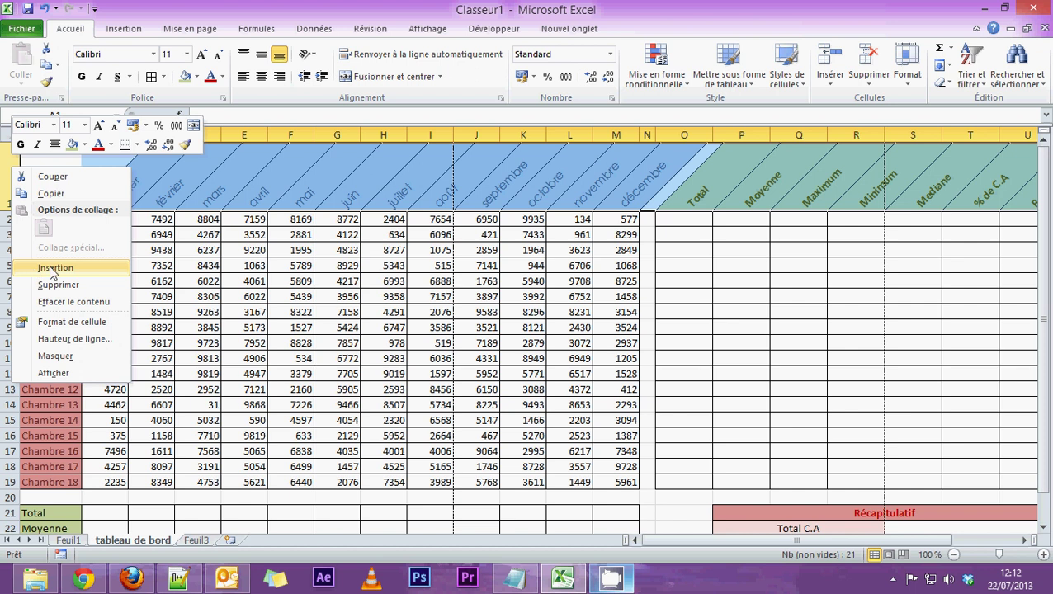
{"action": "key", "text": "Escape"}
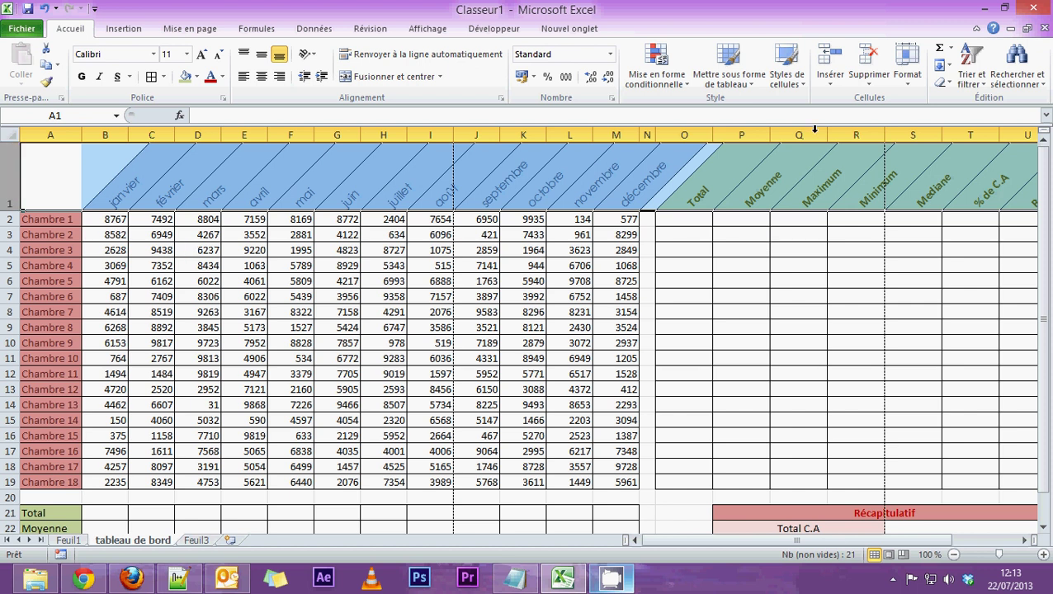
{"action": "left_click", "coordinate": [830, 51]}
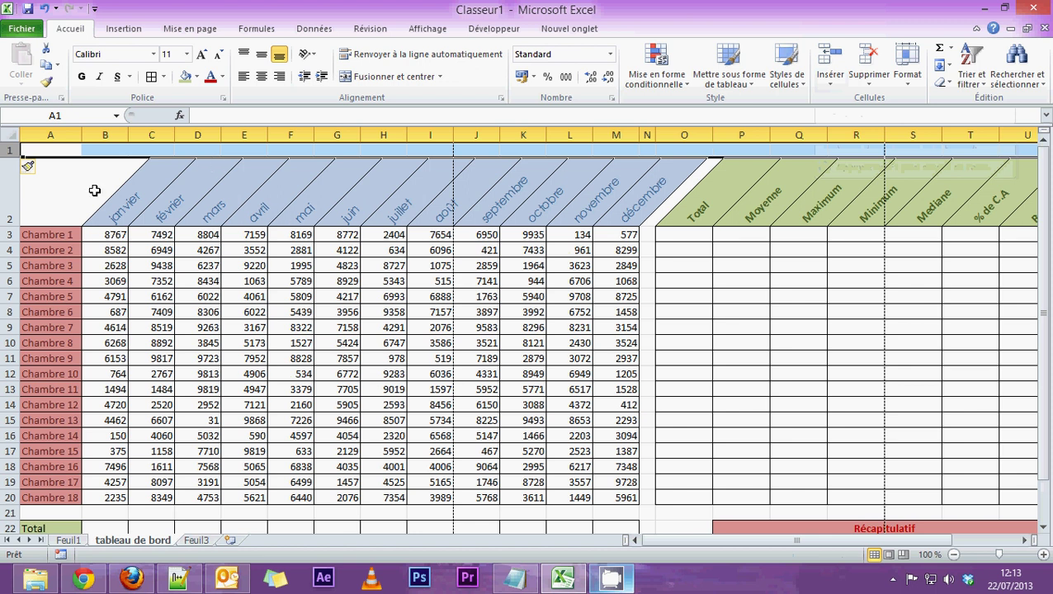
{"action": "left_click_drag", "start_coordinate": [69, 148], "coordinate": [821, 149]}
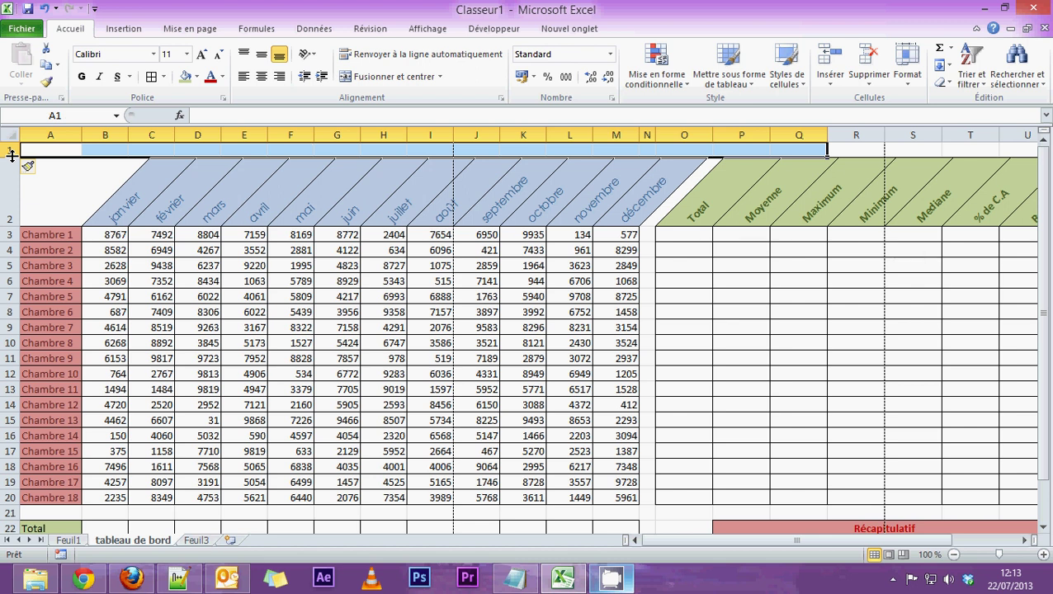
Make row 1 about 81.75 points tall and merge A1:M1 into one centred cell.
{"action": "left_click_drag", "start_coordinate": [11, 156], "coordinate": [13, 224]}
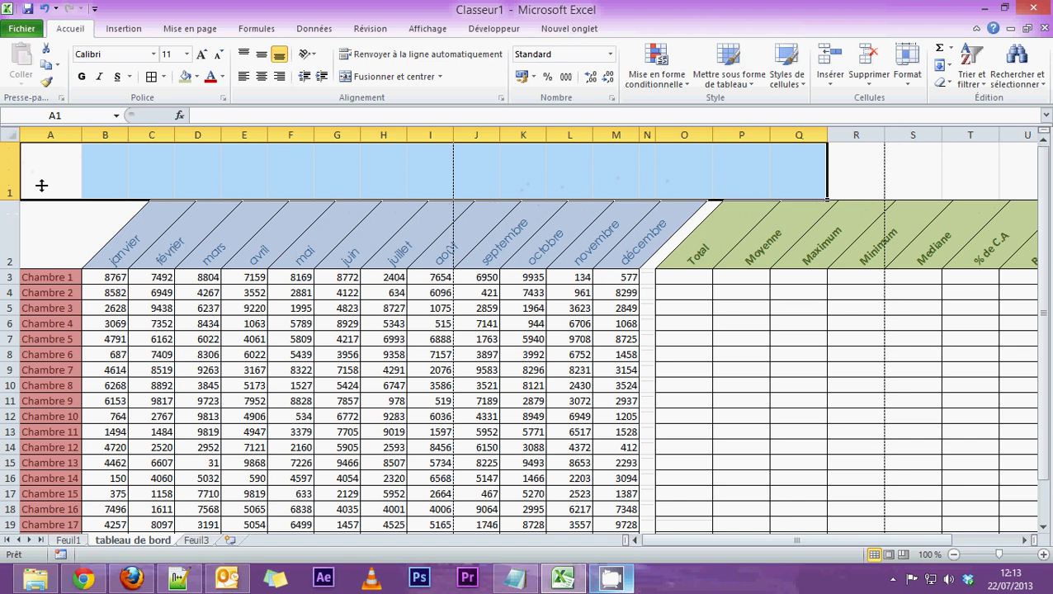
{"action": "left_click_drag", "start_coordinate": [69, 175], "coordinate": [935, 158]}
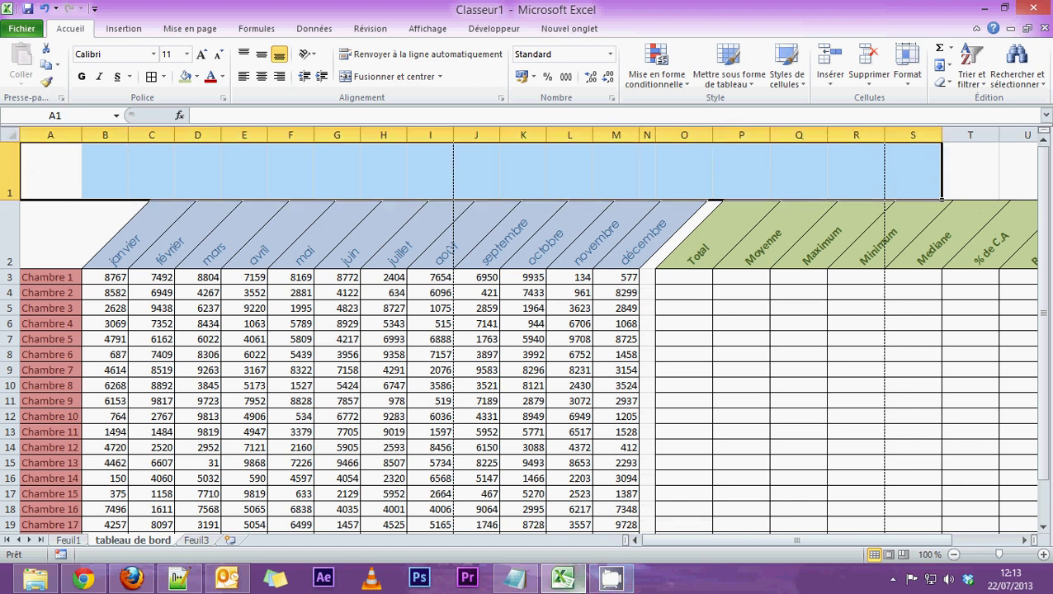
{"action": "left_click", "coordinate": [42, 168]}
{"action": "left_click_drag", "start_coordinate": [42, 169], "coordinate": [623, 185]}
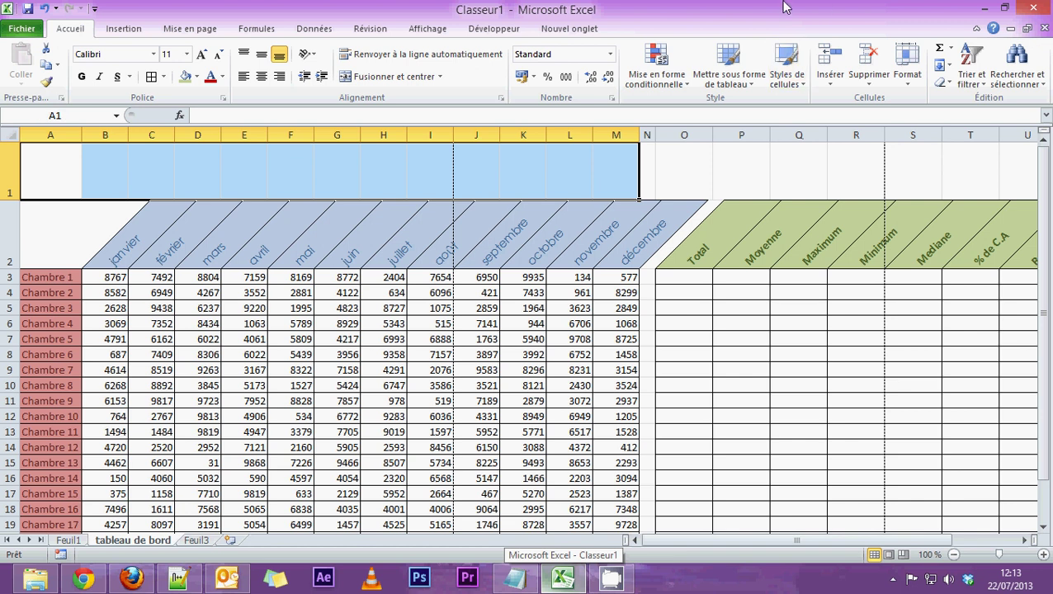
{"action": "left_click", "coordinate": [388, 76]}
{"action": "key", "text": "ctrl+z"}
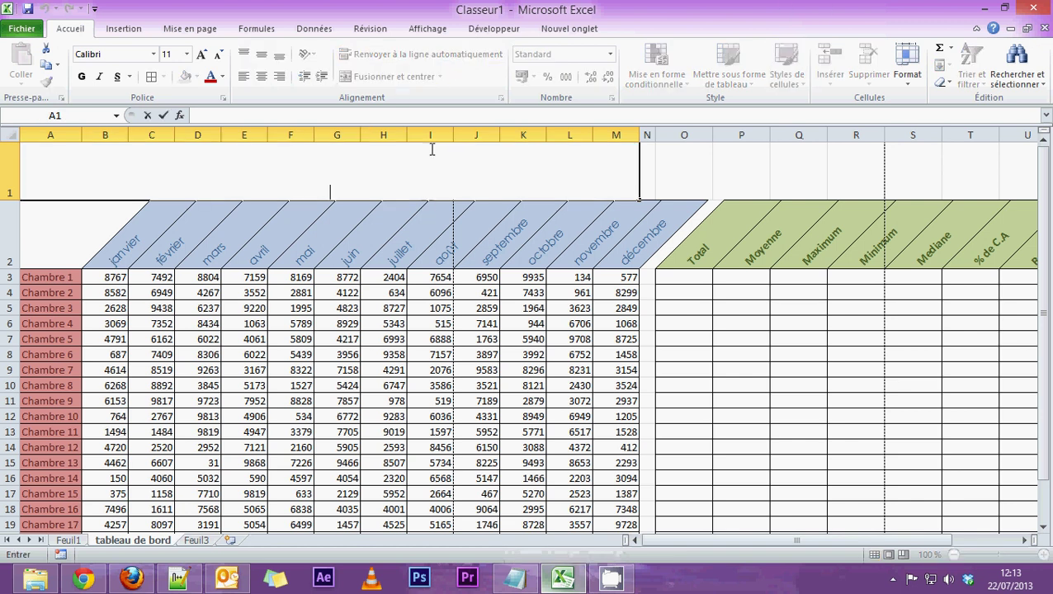
{"action": "key", "text": "ctrl+y"}
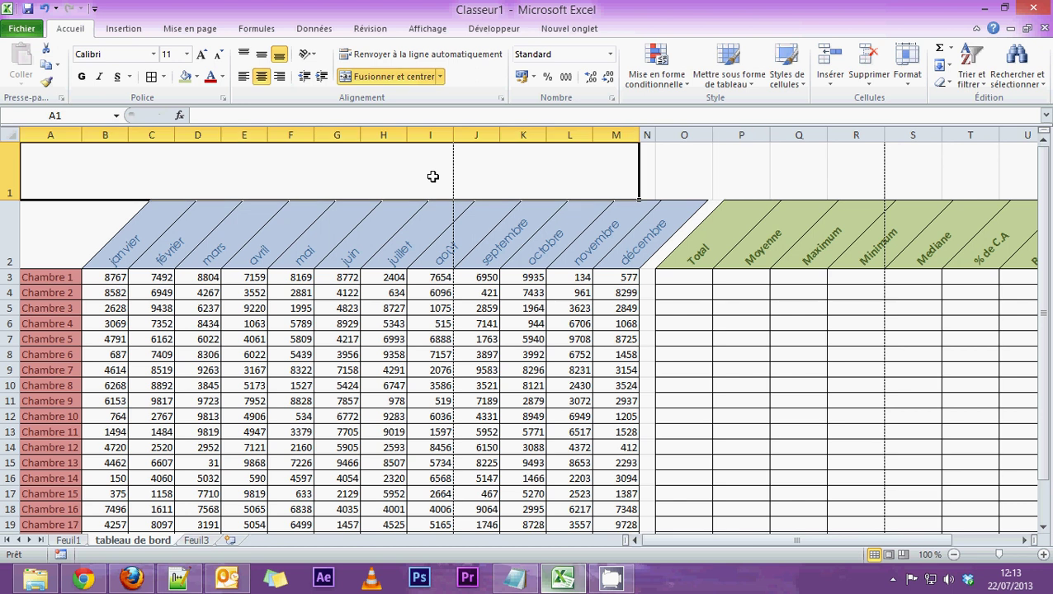
Vertically centre A1 and type 'Tableau de bord - Hôtel Stephenson' with '2012 - 2013' on a second line.
{"action": "left_click", "coordinate": [261, 55]}
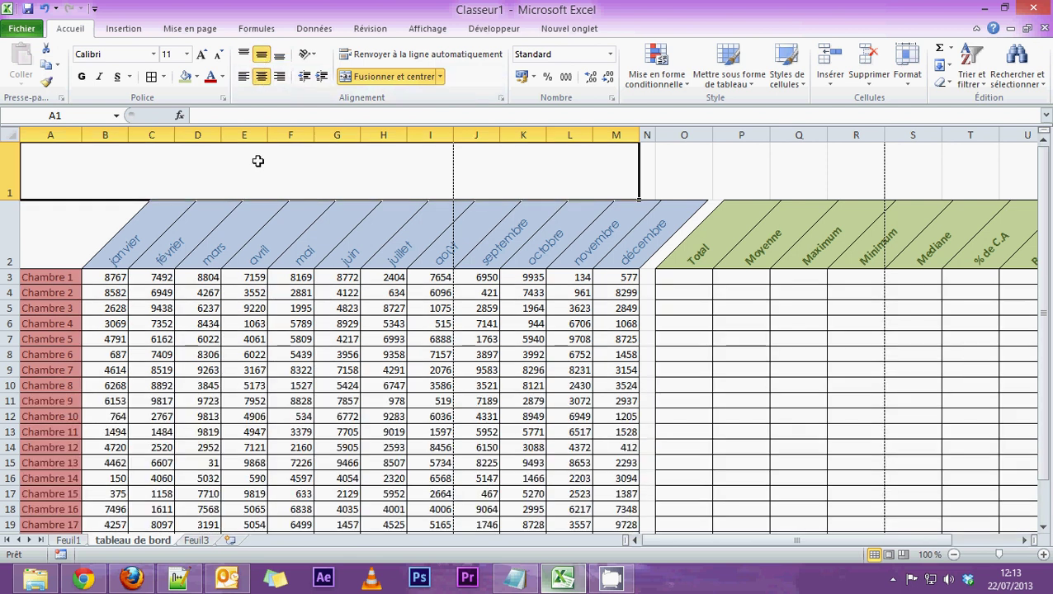
{"action": "double_click", "coordinate": [259, 161]}
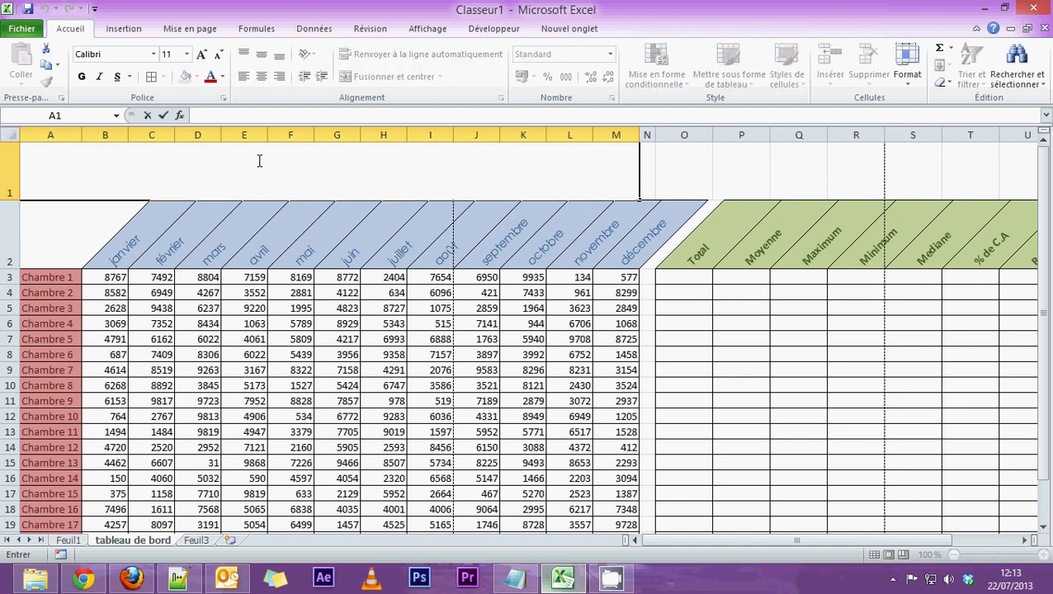
{"action": "type", "text": "Tableau de "}
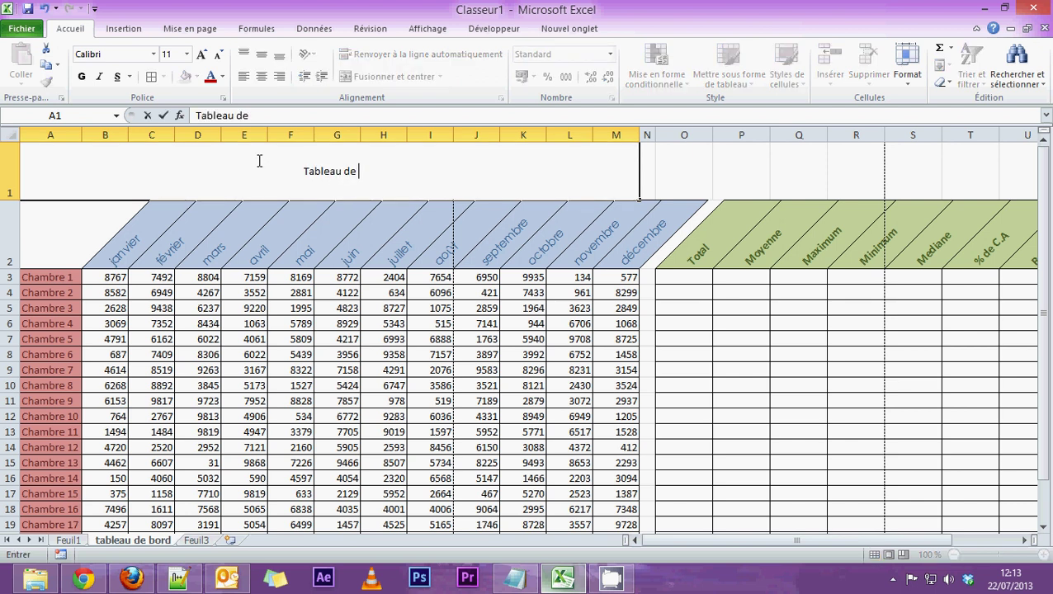
{"action": "type", "text": "bord -"}
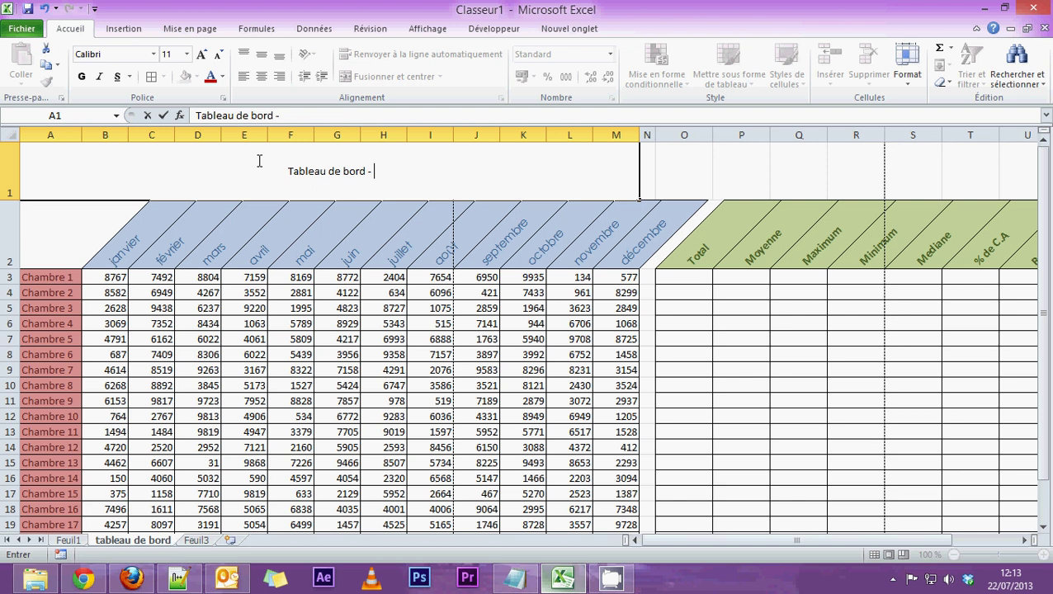
{"action": "type", "text": " H"}
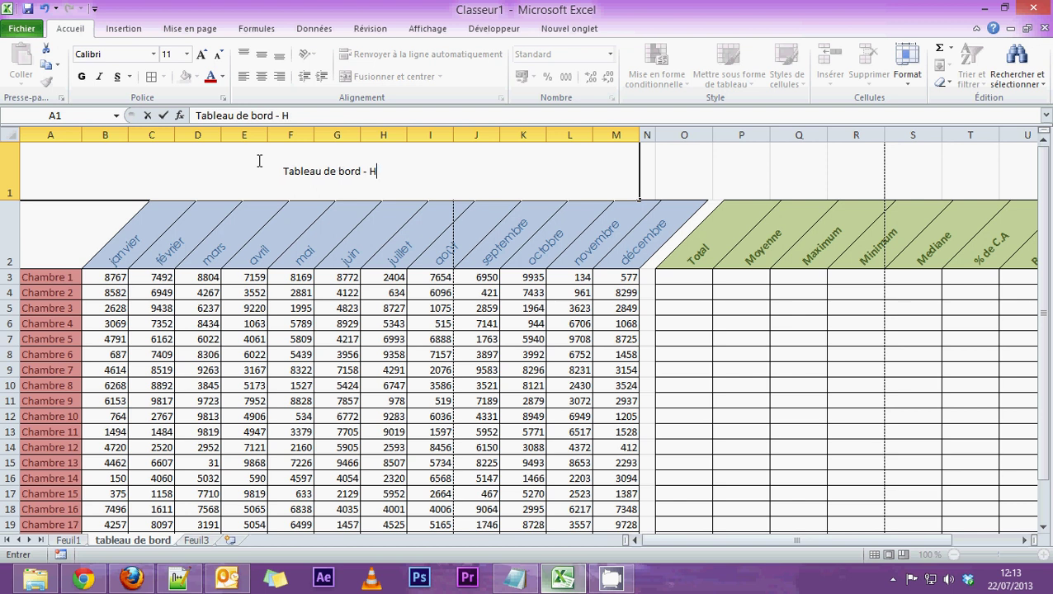
{"action": "type", "text": "ôtel "}
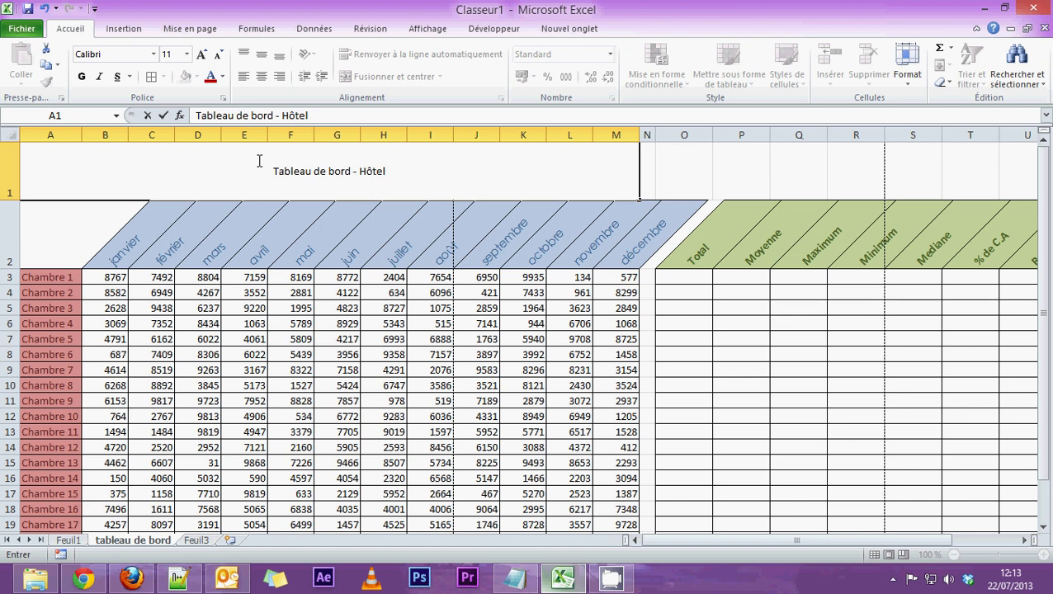
{"action": "type", "text": "Stephenson"}
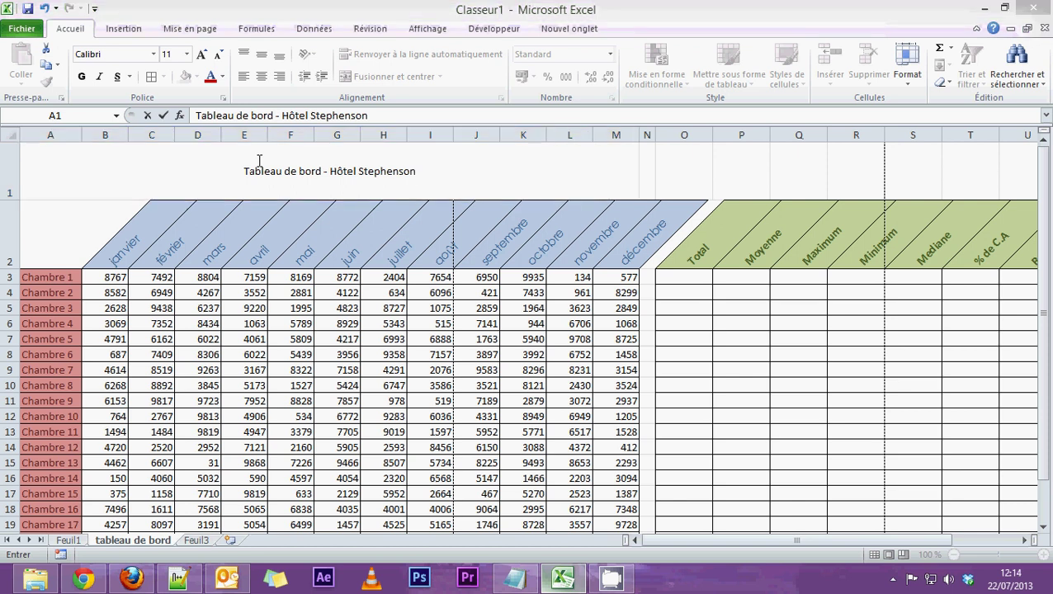
{"action": "double_click", "coordinate": [419, 169]}
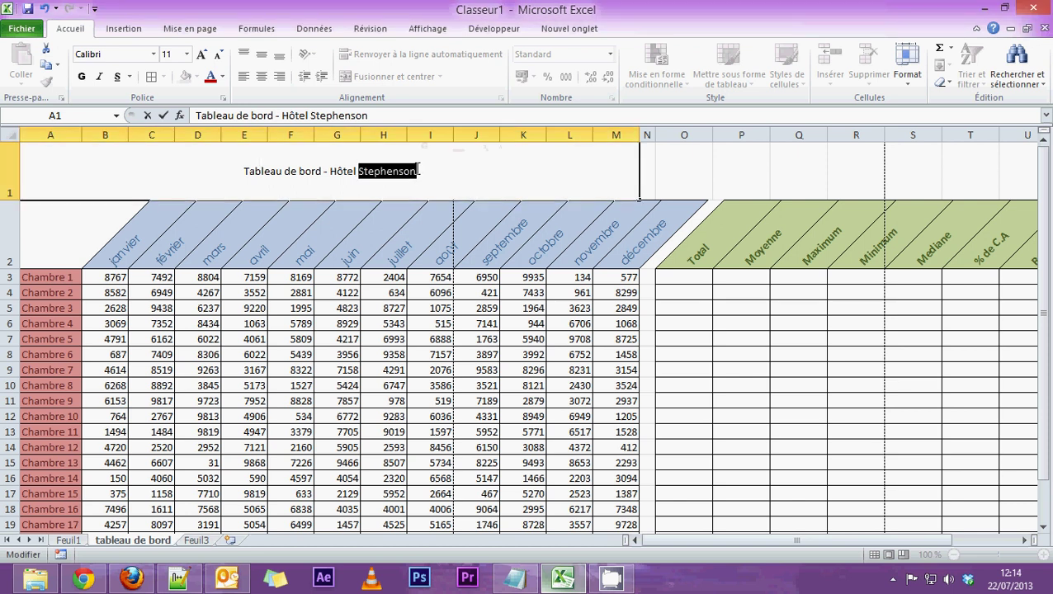
{"action": "left_click", "coordinate": [426, 171]}
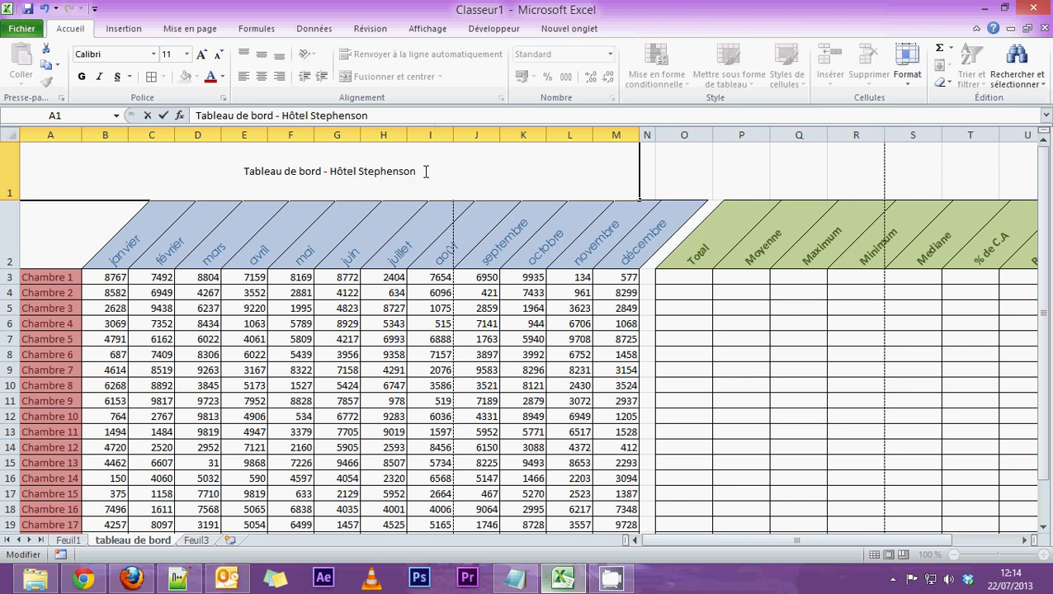
{"action": "key", "text": "alt+Return"}
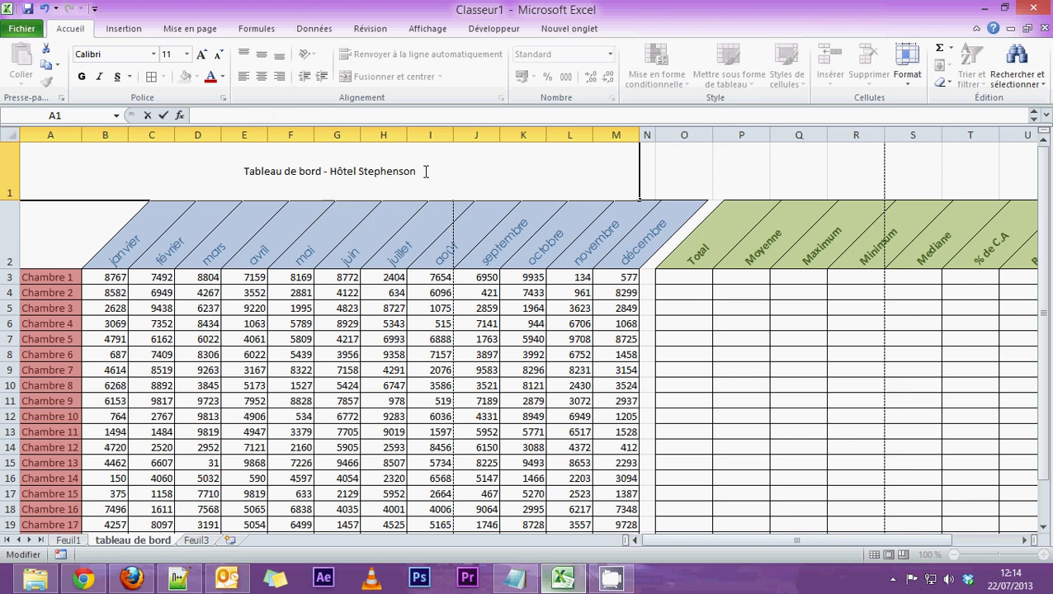
{"action": "type", "text": "2012"}
{"action": "type", "text": " - 2013"}
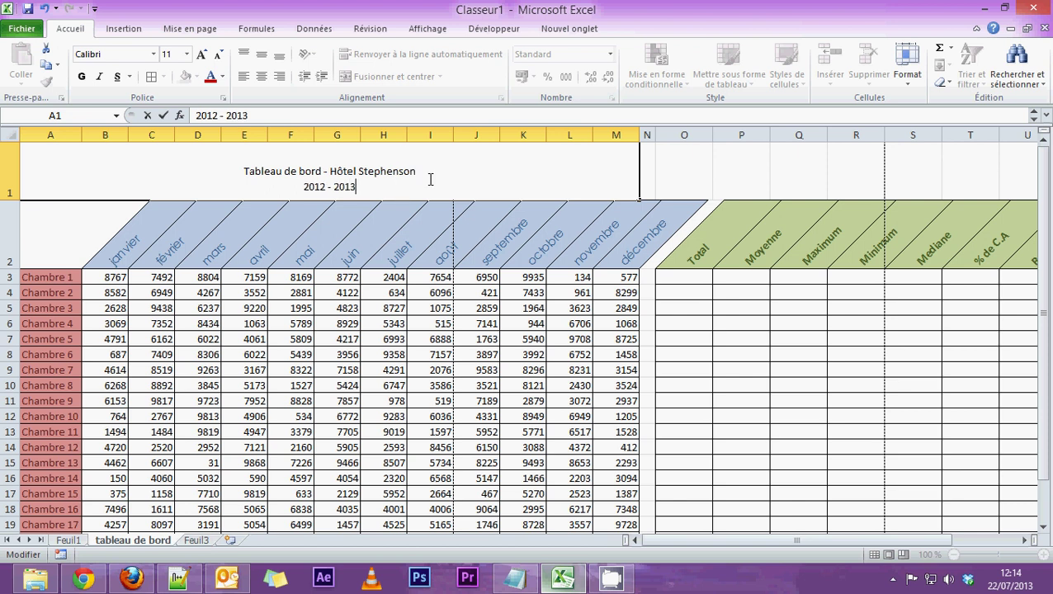
{"action": "mouse_move", "coordinate": [427, 171]}
{"action": "left_mouse_down"}
{"action": "mouse_move", "coordinate": [313, 183]}
{"action": "mouse_move", "coordinate": [356, 186]}
{"action": "left_mouse_up"}
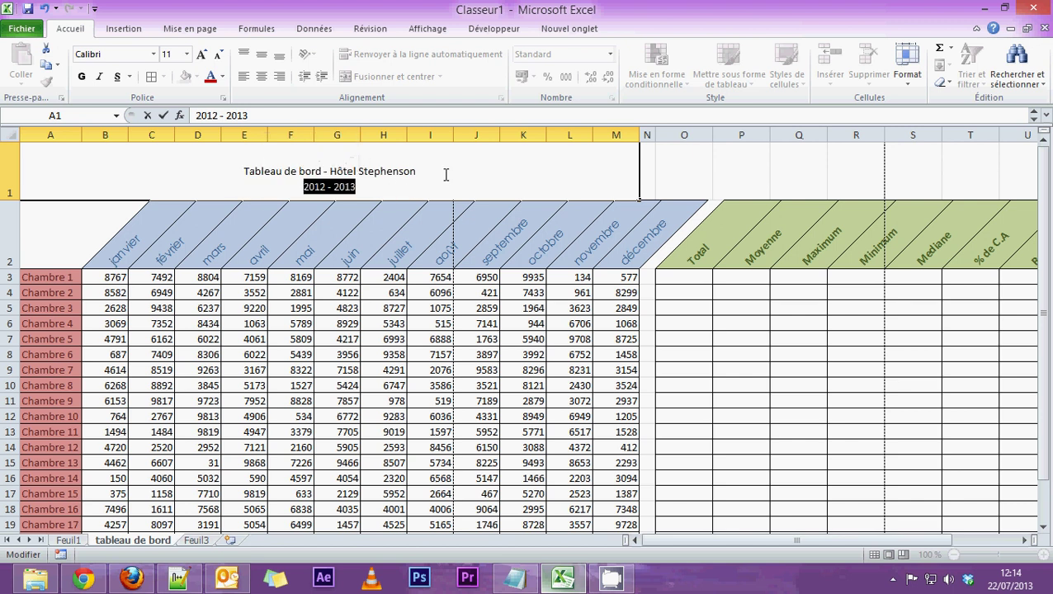
Format the title line as bold dark navy Century Gothic at size 16.
{"action": "left_click", "coordinate": [155, 54]}
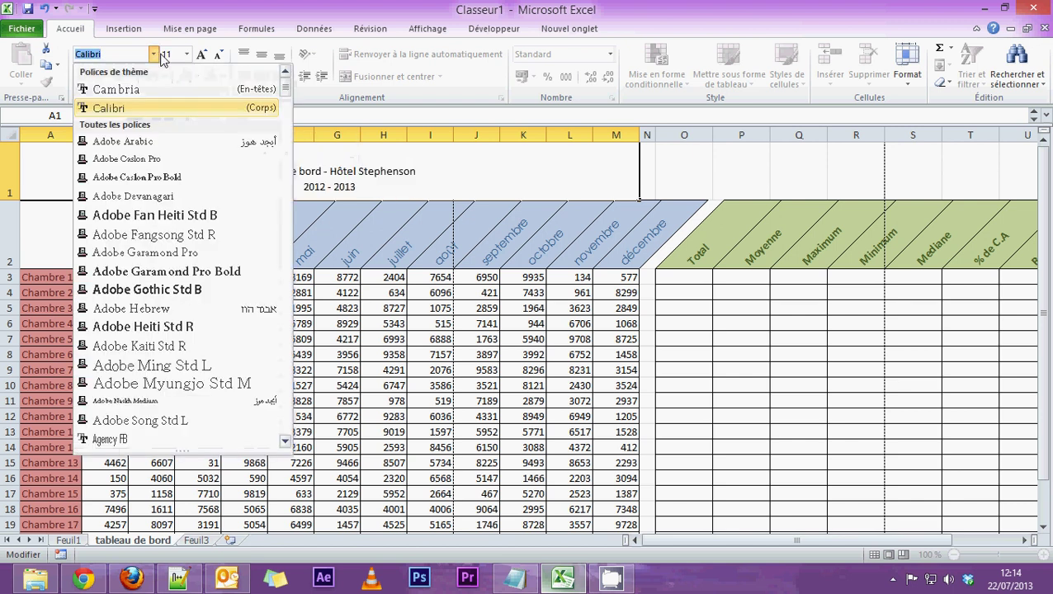
{"action": "scroll", "coordinate": [149, 363], "scroll_direction": "down", "scroll_amount": 3}
{"action": "scroll", "coordinate": [150, 365], "scroll_direction": "down", "scroll_amount": 4}
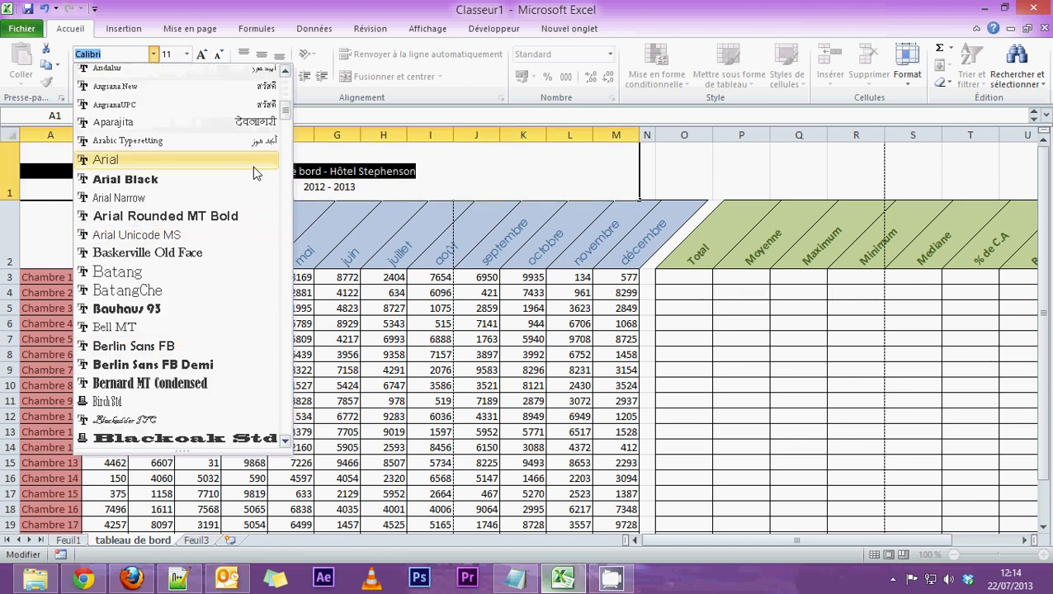
{"action": "scroll", "coordinate": [150, 202], "scroll_direction": "down", "scroll_amount": 5}
{"action": "scroll", "coordinate": [150, 202], "scroll_direction": "down", "scroll_amount": 4}
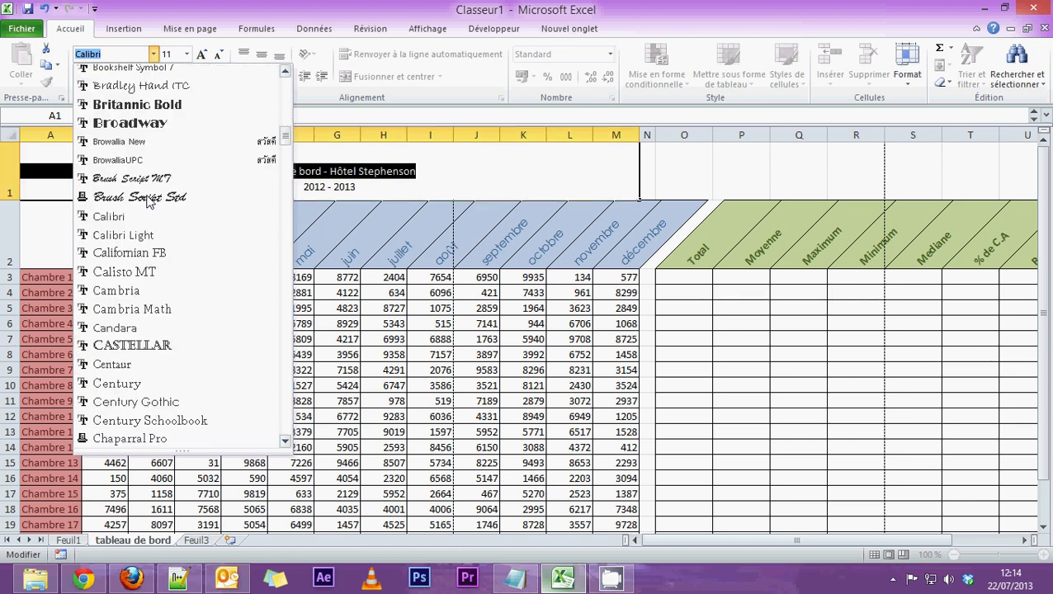
{"action": "left_click", "coordinate": [161, 402]}
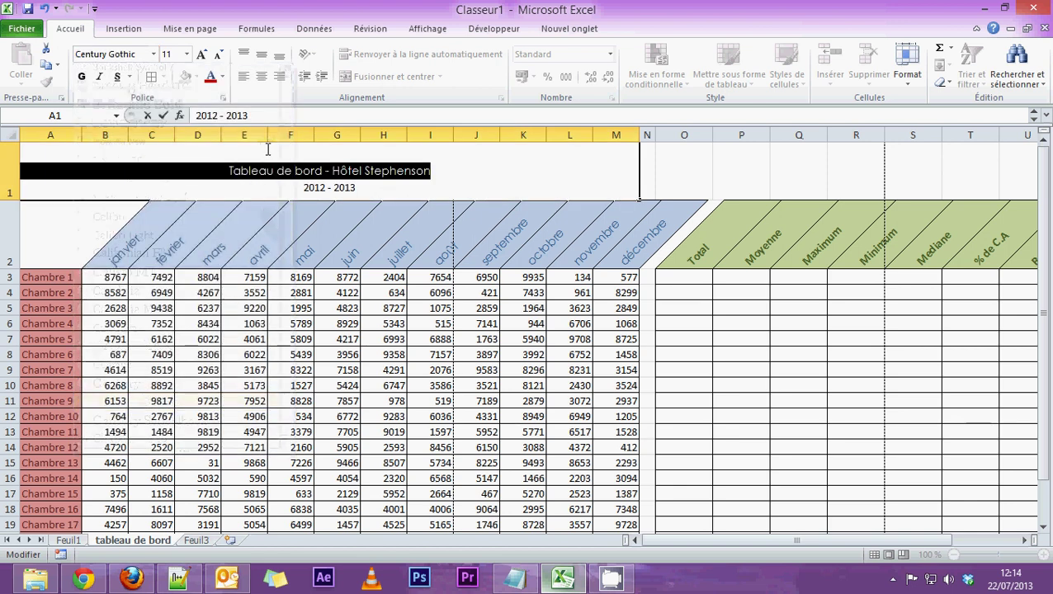
{"action": "left_click", "coordinate": [81, 76]}
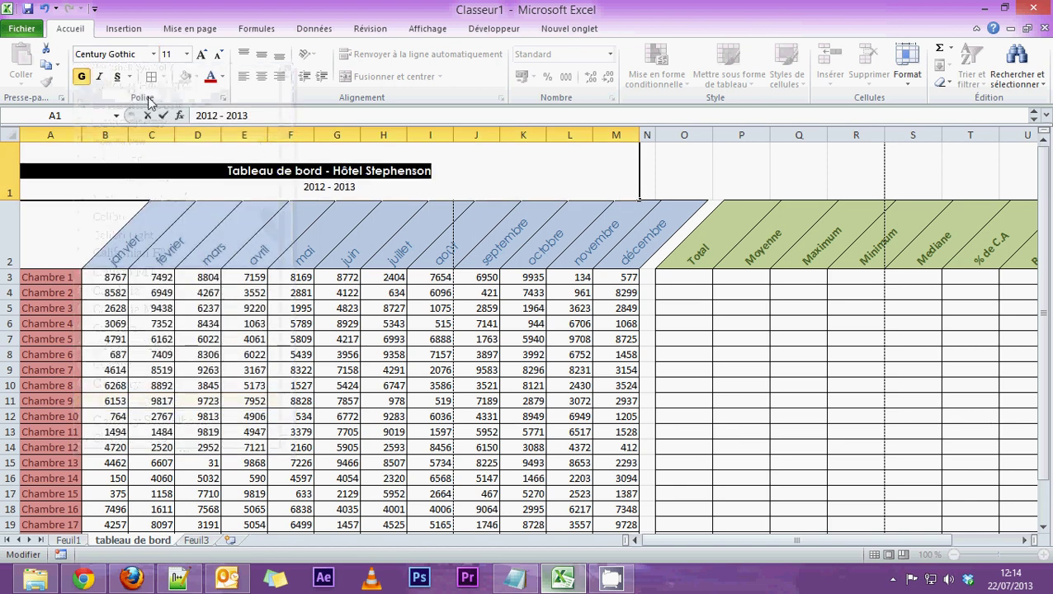
{"action": "left_click", "coordinate": [202, 54]}
{"action": "left_click", "coordinate": [202, 53]}
{"action": "left_click", "coordinate": [202, 54]}
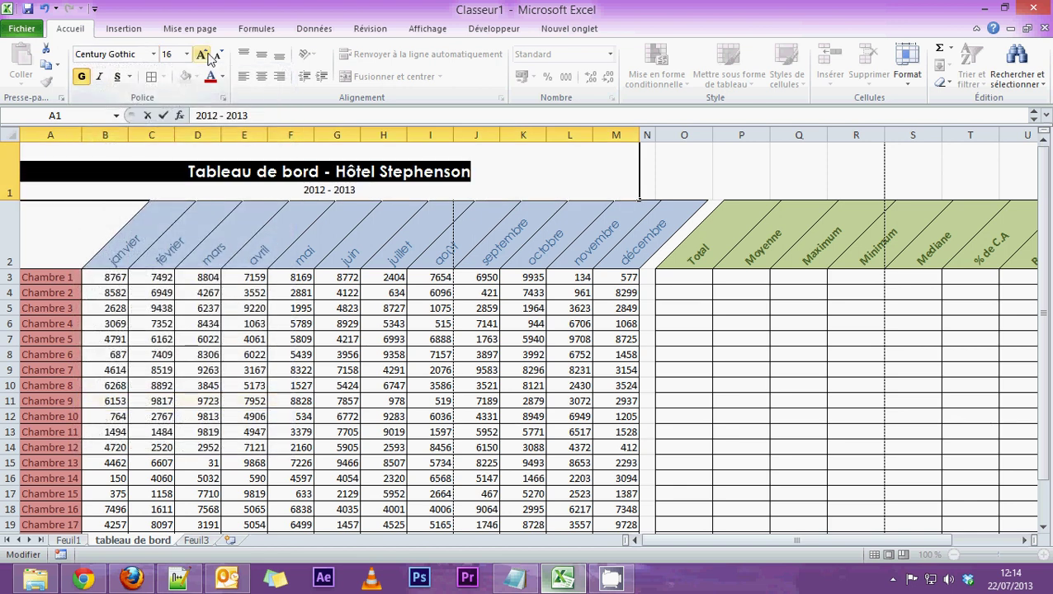
{"action": "left_click", "coordinate": [222, 76]}
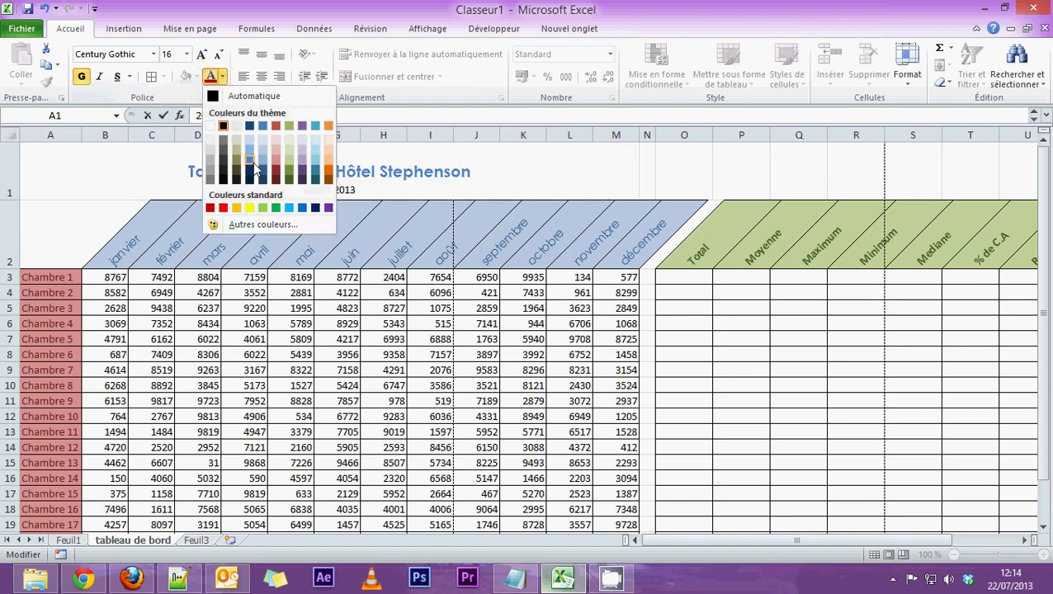
{"action": "left_click", "coordinate": [250, 177]}
Make the '2012 - 2013' line grey at size 12 and finish editing the title cell.
{"action": "left_click_drag", "start_coordinate": [356, 189], "coordinate": [302, 190]}
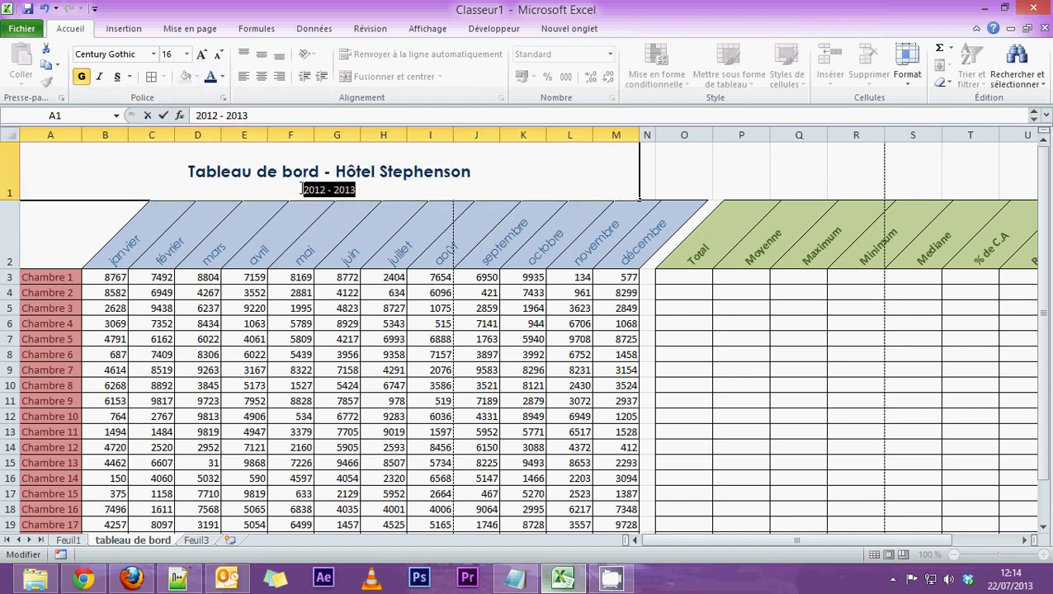
{"action": "left_click", "coordinate": [202, 54]}
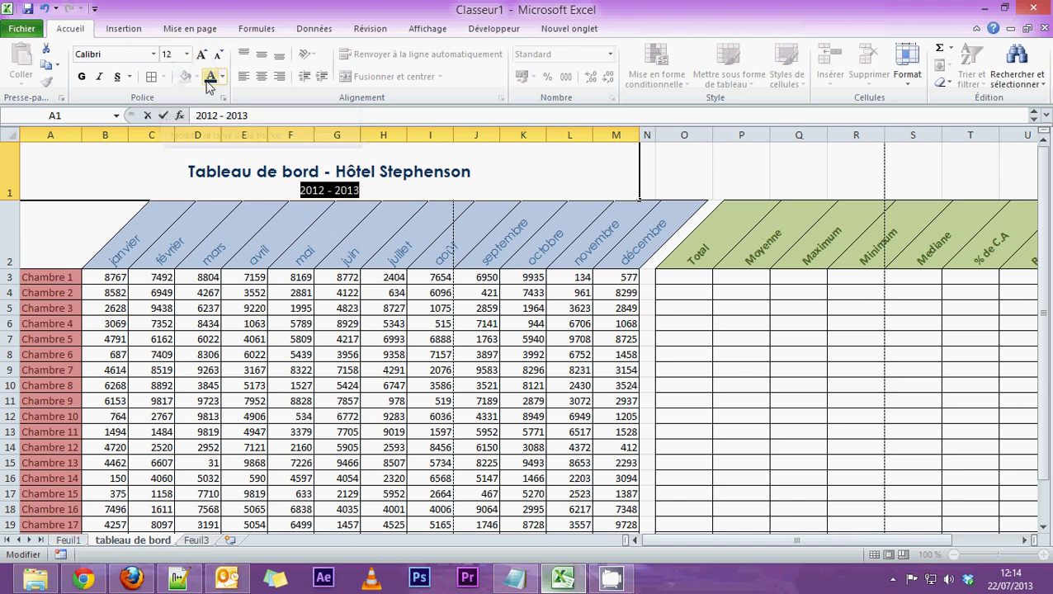
{"action": "left_click", "coordinate": [222, 77]}
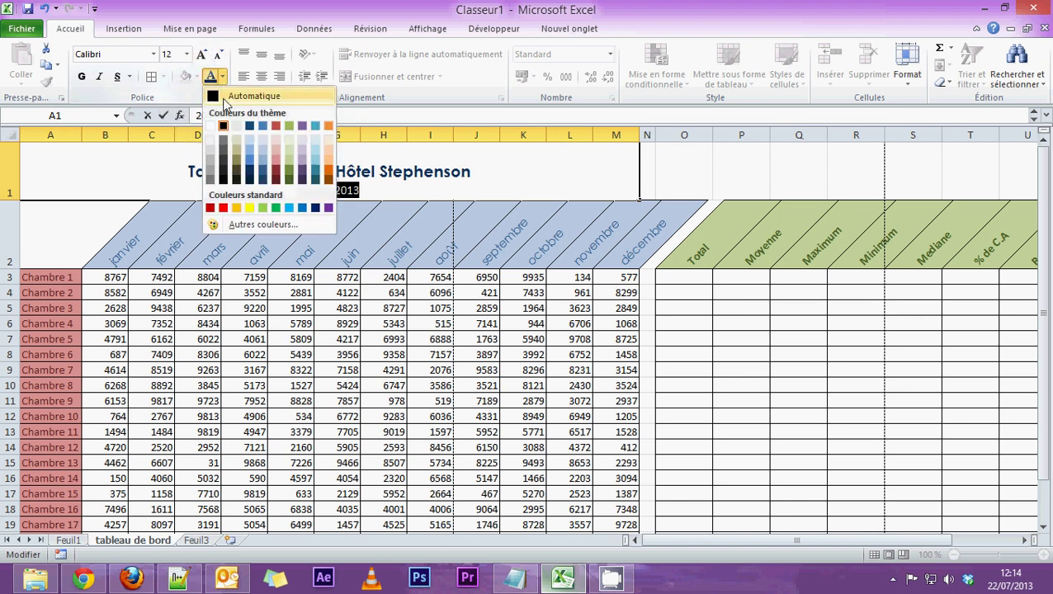
{"action": "left_click", "coordinate": [223, 152]}
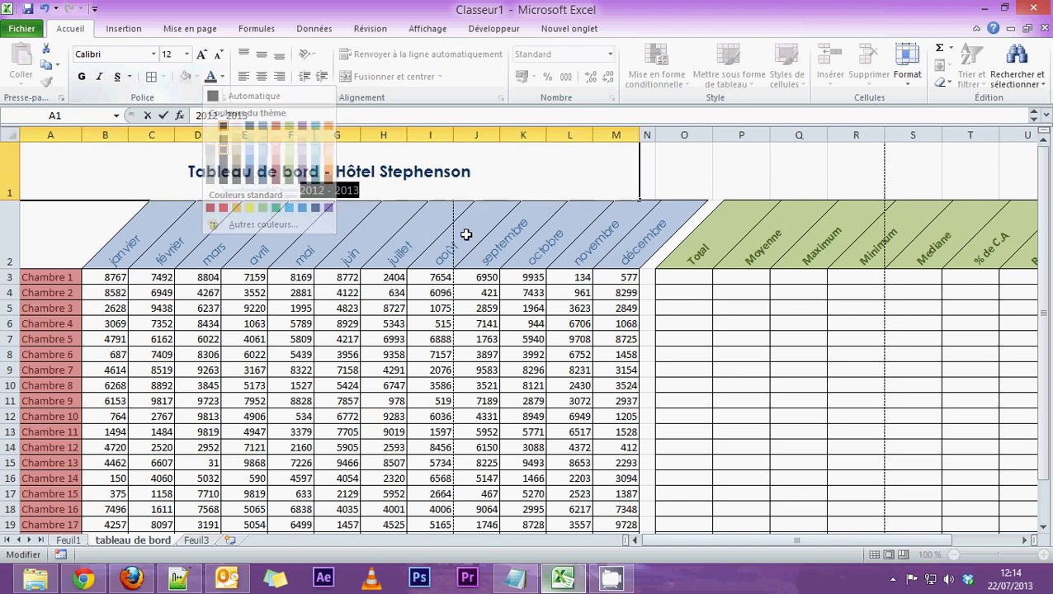
{"action": "left_click", "coordinate": [363, 191]}
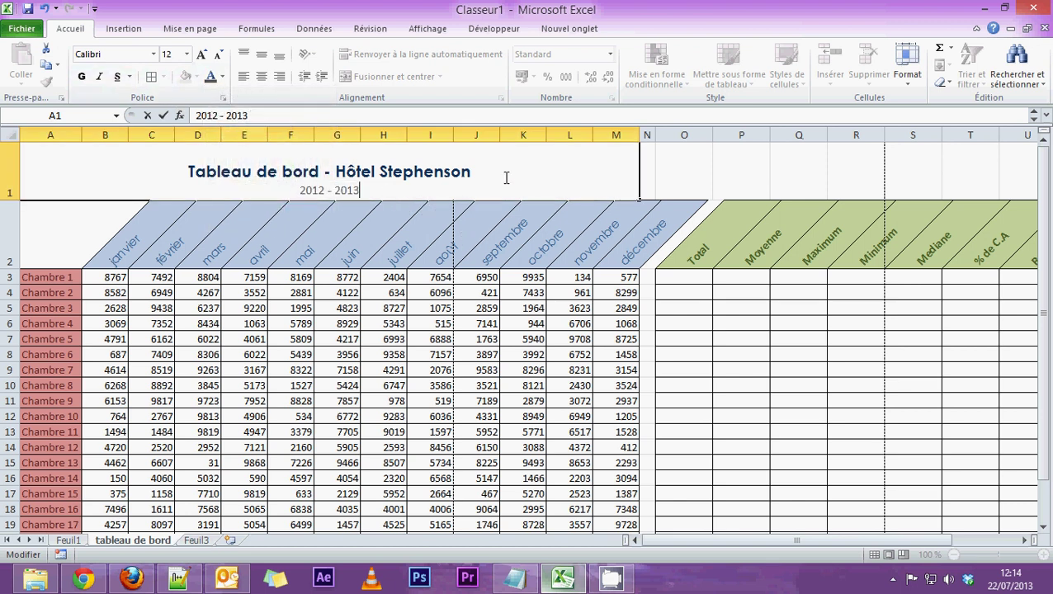
{"action": "key", "text": "Return"}
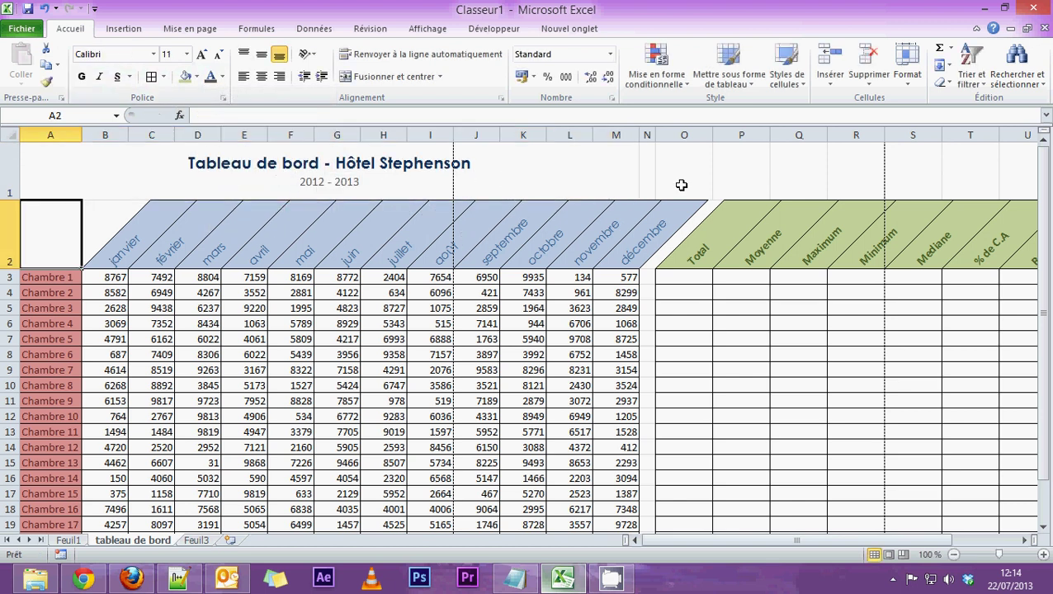
{"action": "left_click", "coordinate": [409, 196]}
{"action": "scroll", "coordinate": [495, 355], "scroll_direction": "down", "scroll_amount": 2}
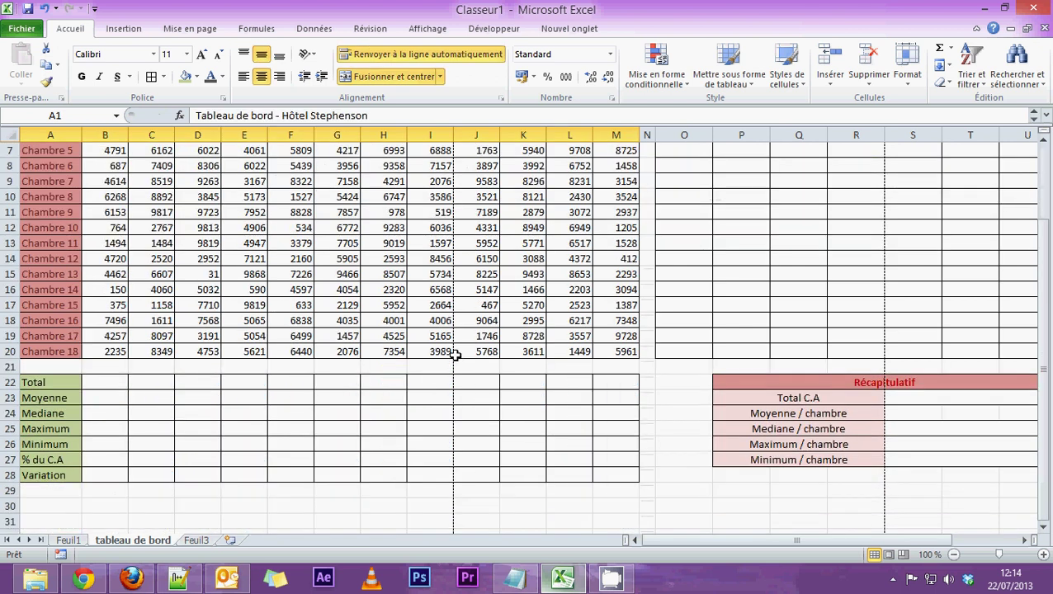
{"action": "scroll", "coordinate": [449, 346], "scroll_direction": "up", "scroll_amount": 2}
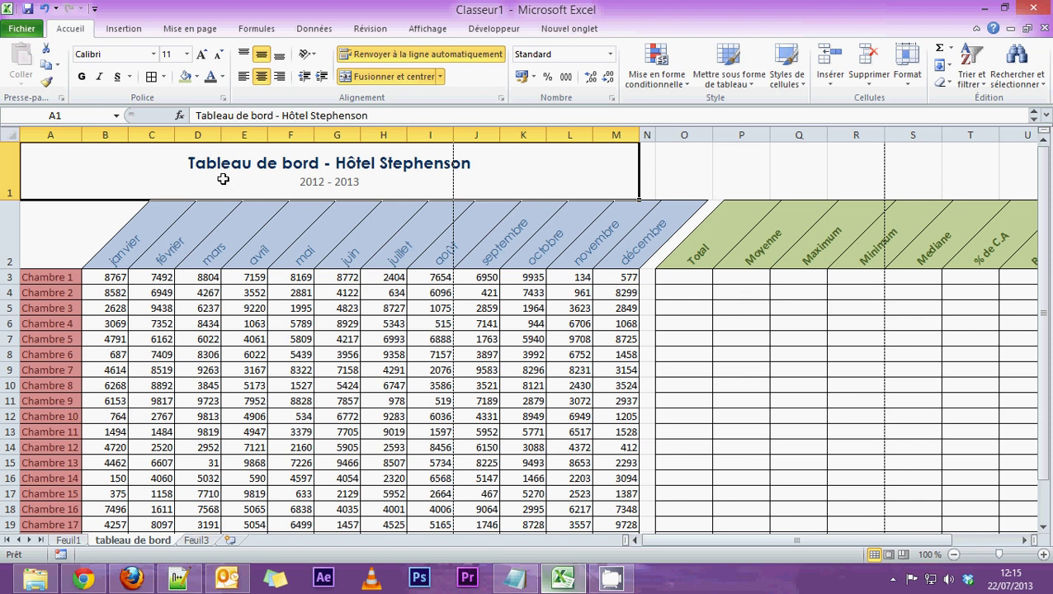
{"action": "left_click", "coordinate": [721, 169]}
{"action": "scroll", "coordinate": [580, 339], "scroll_direction": "down", "scroll_amount": 3}
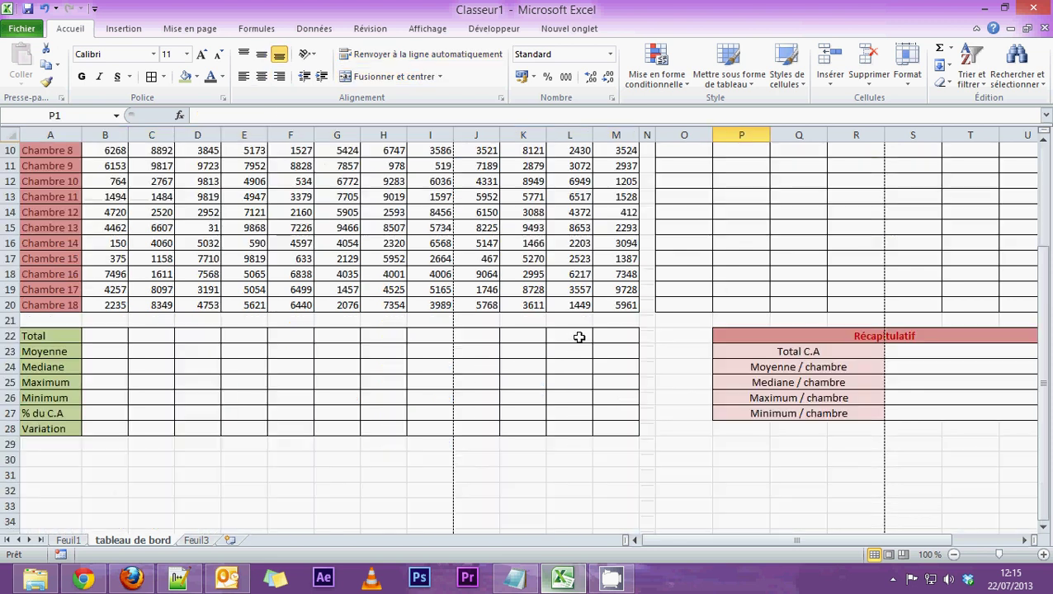
{"action": "scroll", "coordinate": [580, 338], "scroll_direction": "up", "scroll_amount": 3}
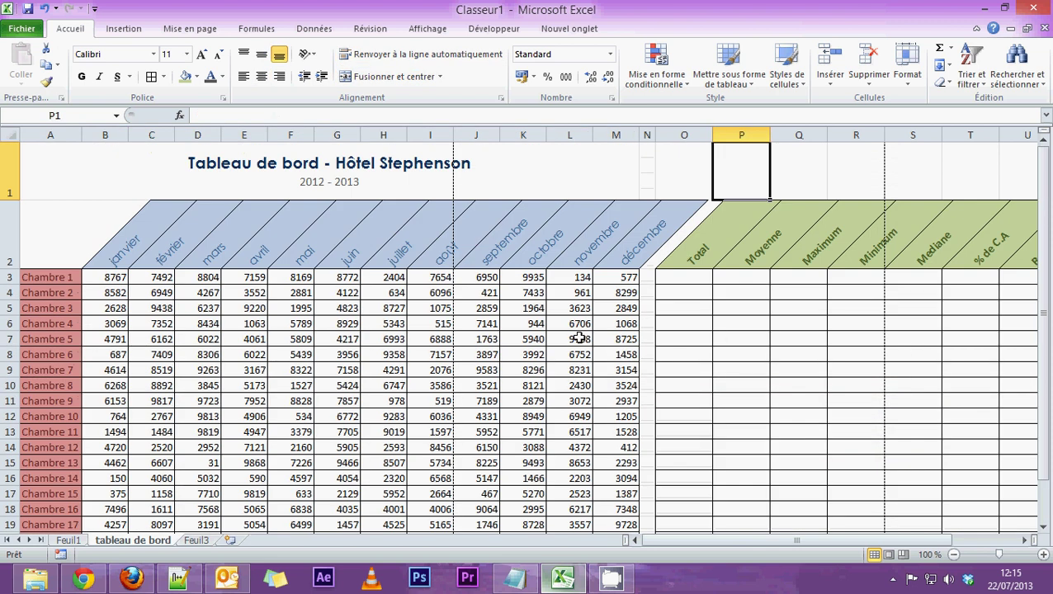
{"action": "scroll", "coordinate": [580, 338], "scroll_direction": "down", "scroll_amount": 3}
{"action": "scroll", "coordinate": [580, 339], "scroll_direction": "up", "scroll_amount": 2}
{"action": "scroll", "coordinate": [580, 338], "scroll_direction": "up", "scroll_amount": 1}
{"action": "scroll", "coordinate": [580, 338], "scroll_direction": "down", "scroll_amount": 1}
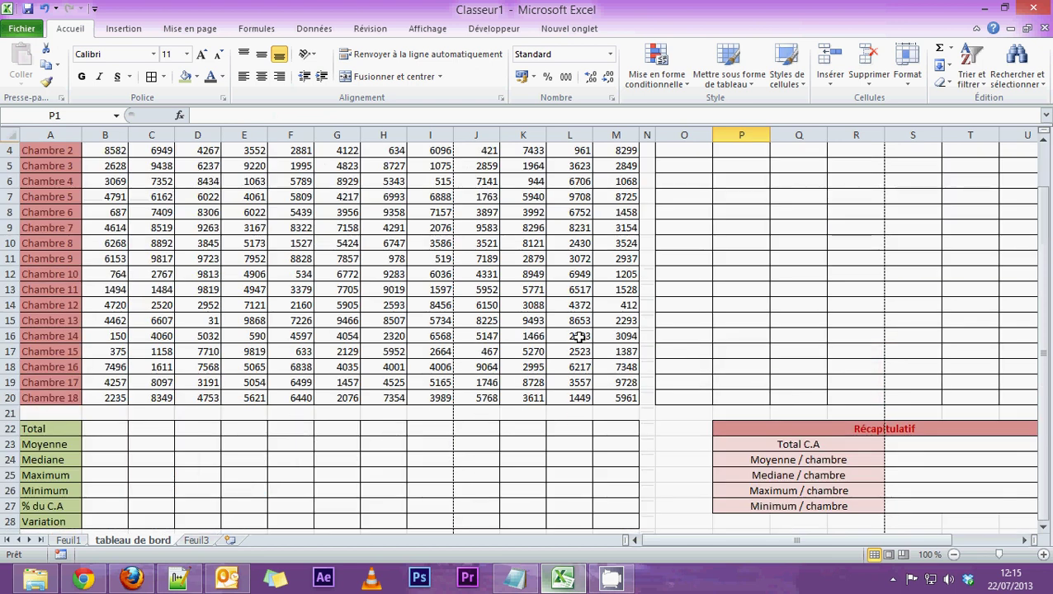
{"action": "scroll", "coordinate": [580, 336], "scroll_direction": "down", "scroll_amount": 2}
{"action": "scroll", "coordinate": [579, 338], "scroll_direction": "down", "scroll_amount": 3}
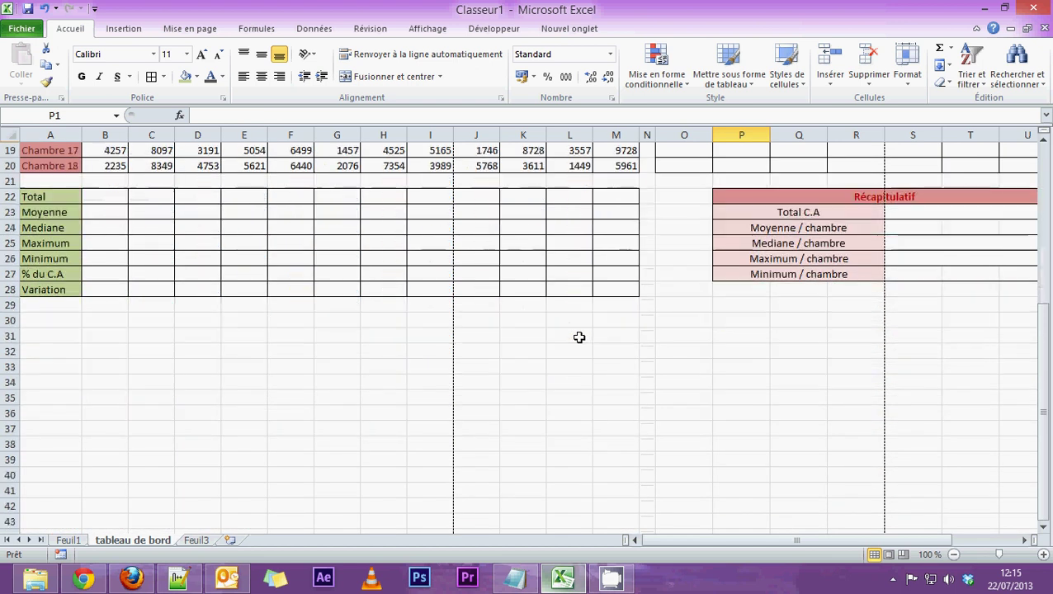
{"action": "scroll", "coordinate": [579, 338], "scroll_direction": "up", "scroll_amount": 1}
{"action": "scroll", "coordinate": [579, 337], "scroll_direction": "up", "scroll_amount": 4}
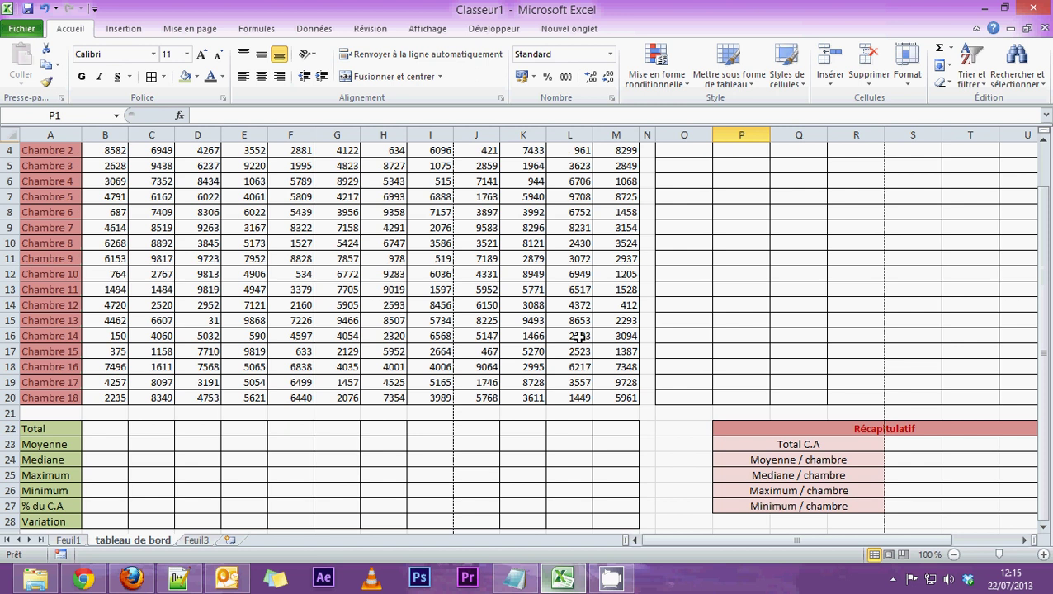
{"action": "scroll", "coordinate": [580, 337], "scroll_direction": "up", "scroll_amount": 1}
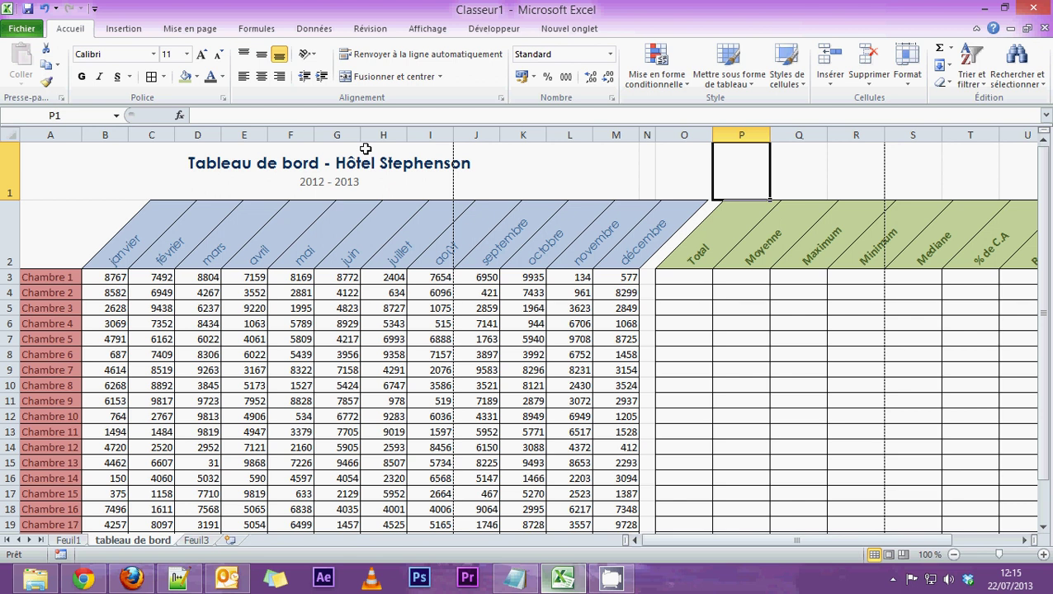
{"action": "scroll", "coordinate": [294, 224], "scroll_direction": "down", "scroll_amount": 2}
{"action": "scroll", "coordinate": [294, 224], "scroll_direction": "up", "scroll_amount": 2}
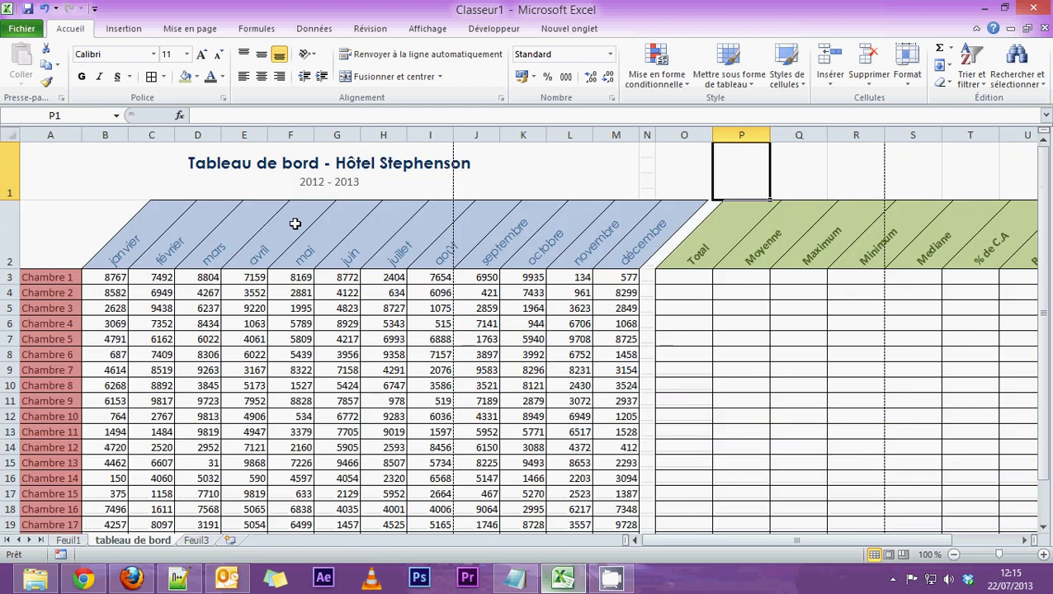
{"action": "scroll", "coordinate": [295, 224], "scroll_direction": "down", "scroll_amount": 1}
{"action": "left_click_drag", "start_coordinate": [618, 403], "coordinate": [4, 123]}
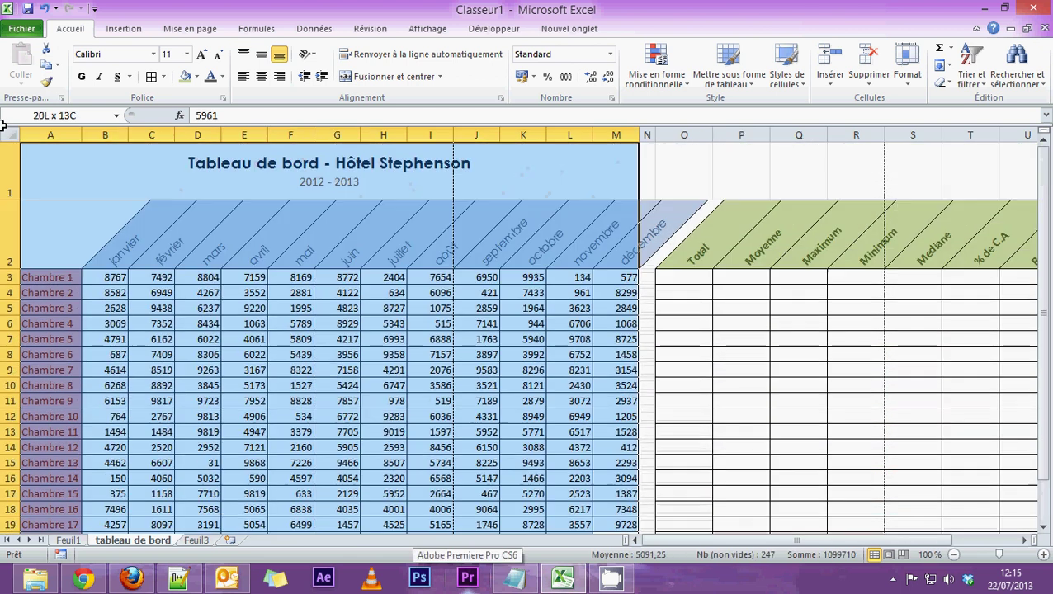
{"action": "left_click", "coordinate": [116, 275]}
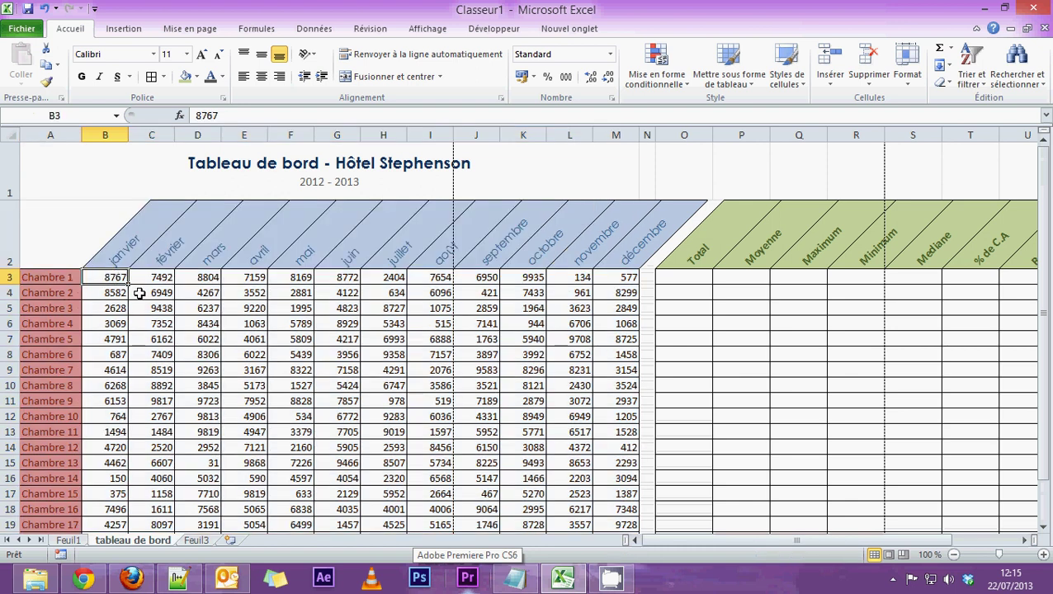
{"action": "scroll", "coordinate": [102, 182], "scroll_direction": "down", "scroll_amount": 1}
{"action": "scroll", "coordinate": [101, 185], "scroll_direction": "up", "scroll_amount": 1}
{"action": "scroll", "coordinate": [1047, 292], "scroll_direction": "down", "scroll_amount": 1}
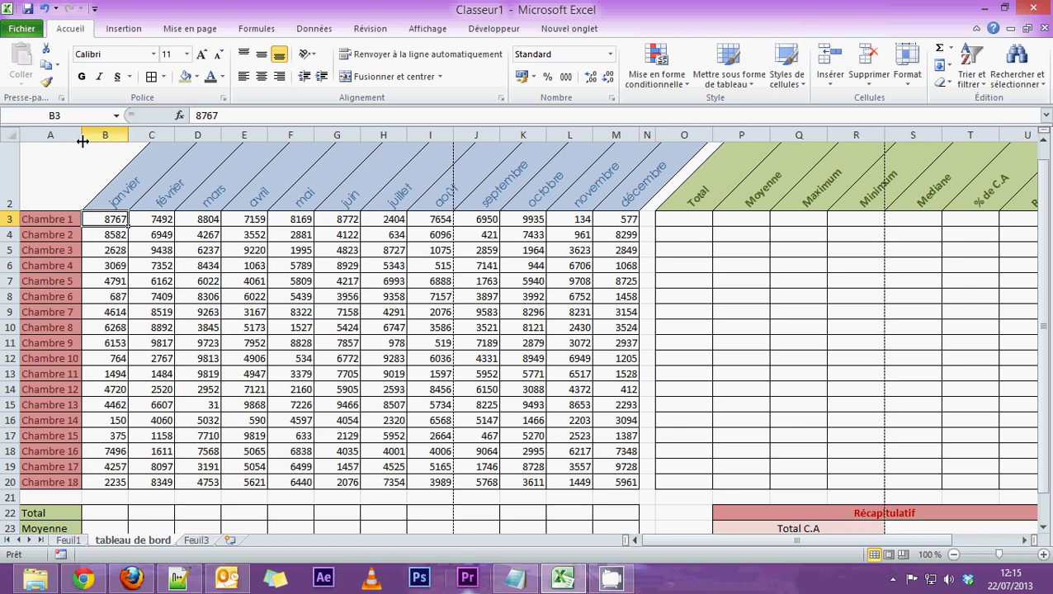
Fill Chambre 1's figures B3:M3 light pink, then select B3:M4 as the two-row pattern.
{"action": "left_click_drag", "start_coordinate": [116, 219], "coordinate": [629, 218]}
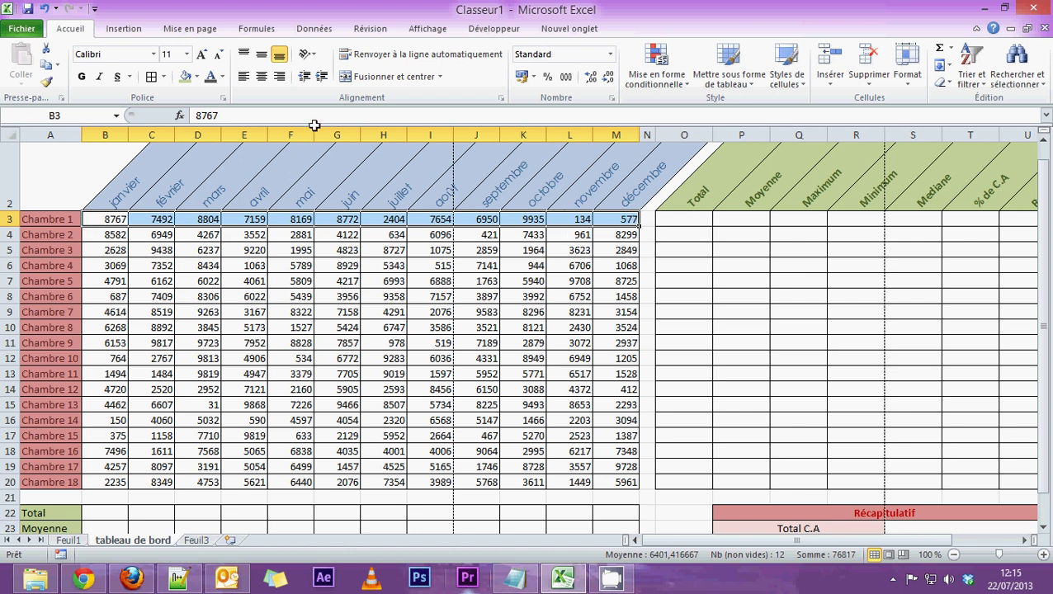
{"action": "left_click", "coordinate": [196, 77]}
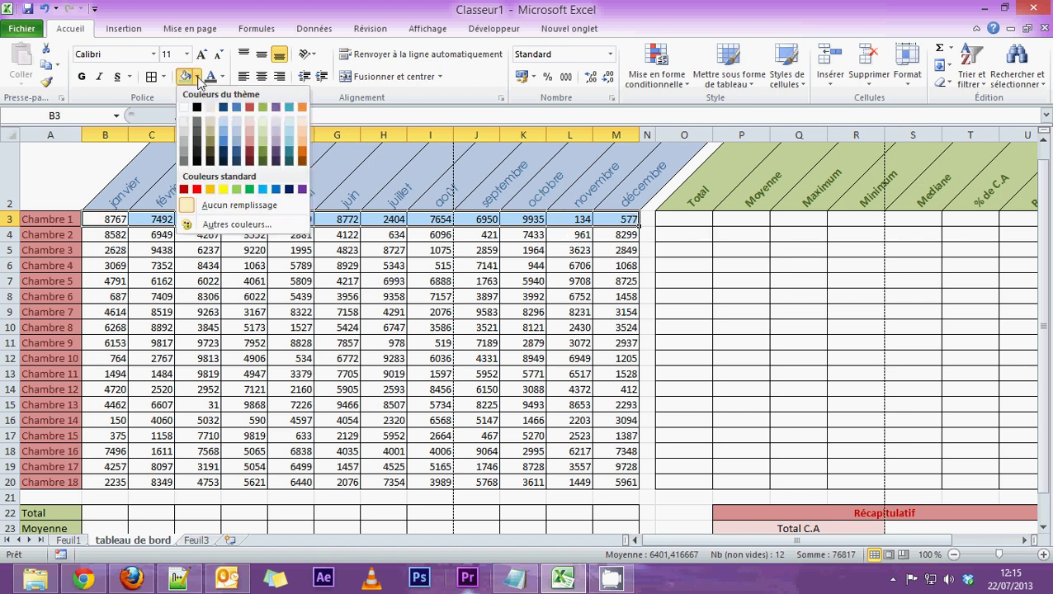
{"action": "left_click", "coordinate": [249, 121]}
{"action": "left_click", "coordinate": [252, 311]}
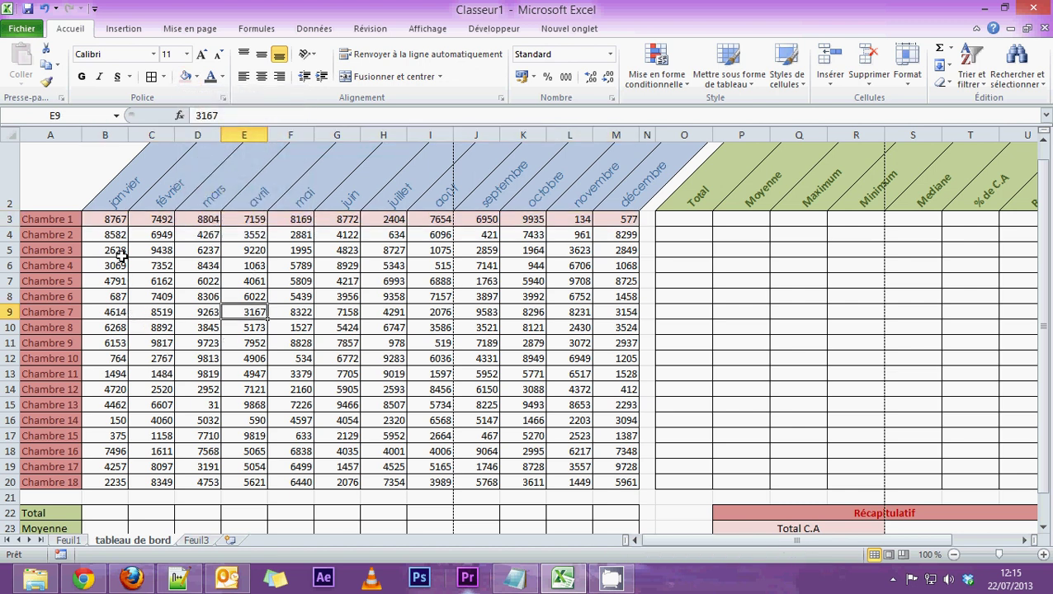
{"action": "left_click", "coordinate": [106, 218]}
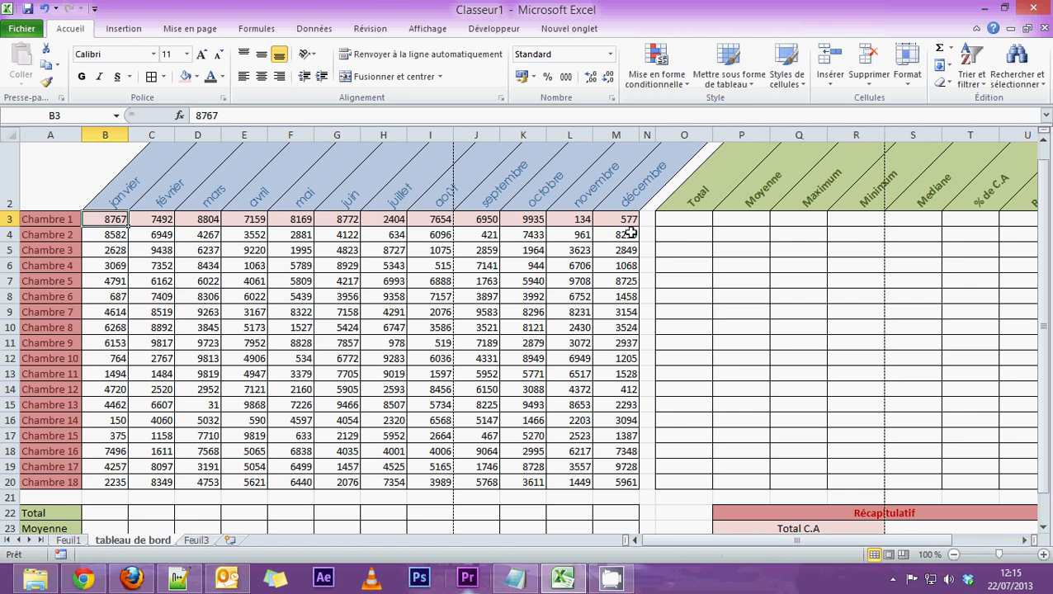
{"action": "left_click_drag", "start_coordinate": [107, 217], "coordinate": [627, 235]}
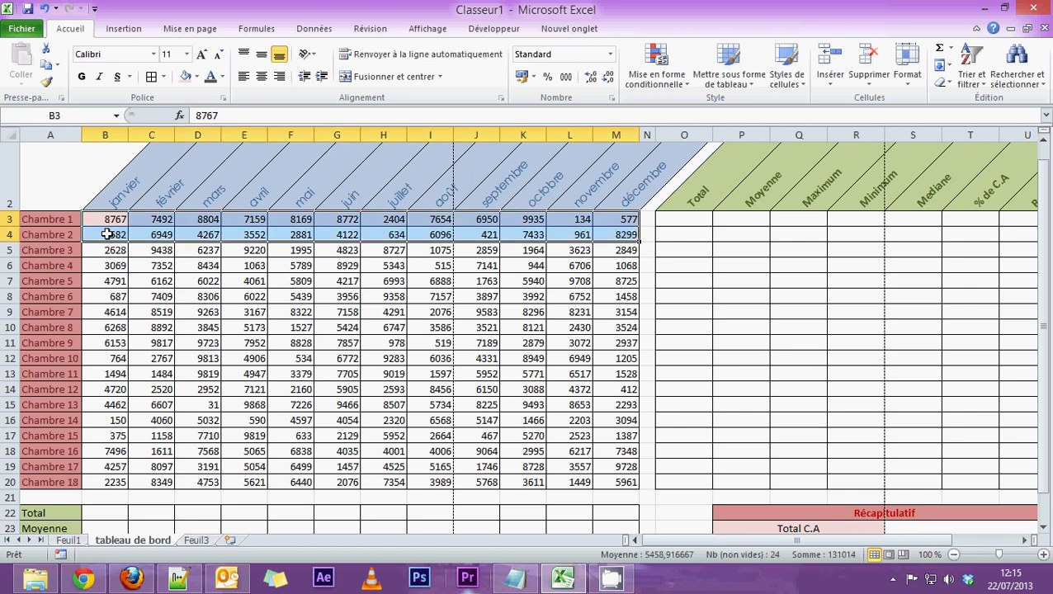
Extend the pink-and-white row pattern down to Chambre 18 as formatting only, keeping the values.
{"action": "left_click_drag", "start_coordinate": [640, 241], "coordinate": [645, 487]}
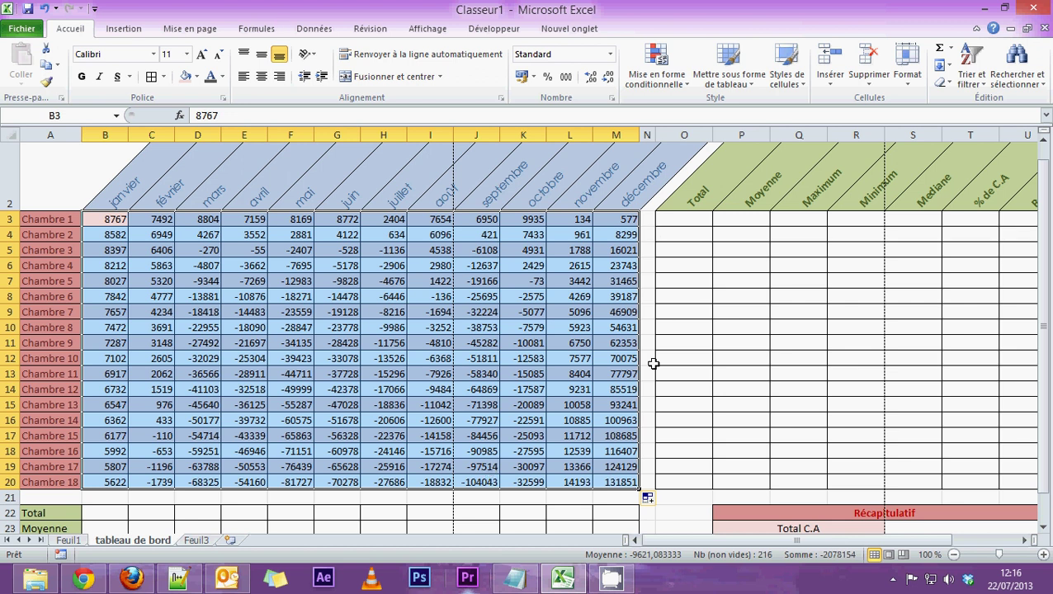
{"action": "left_click", "coordinate": [649, 500]}
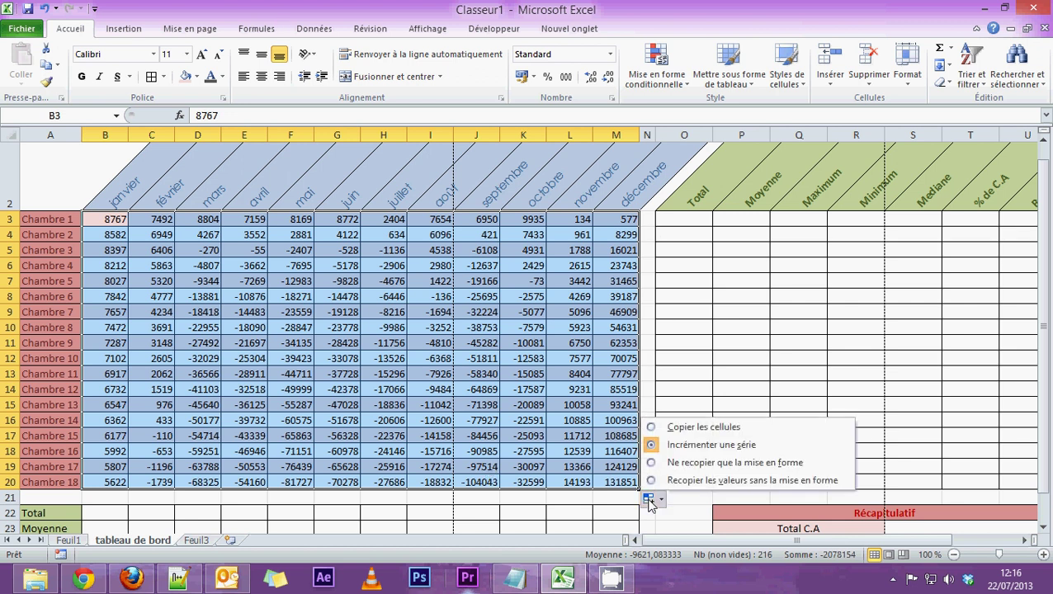
{"action": "left_click", "coordinate": [716, 464]}
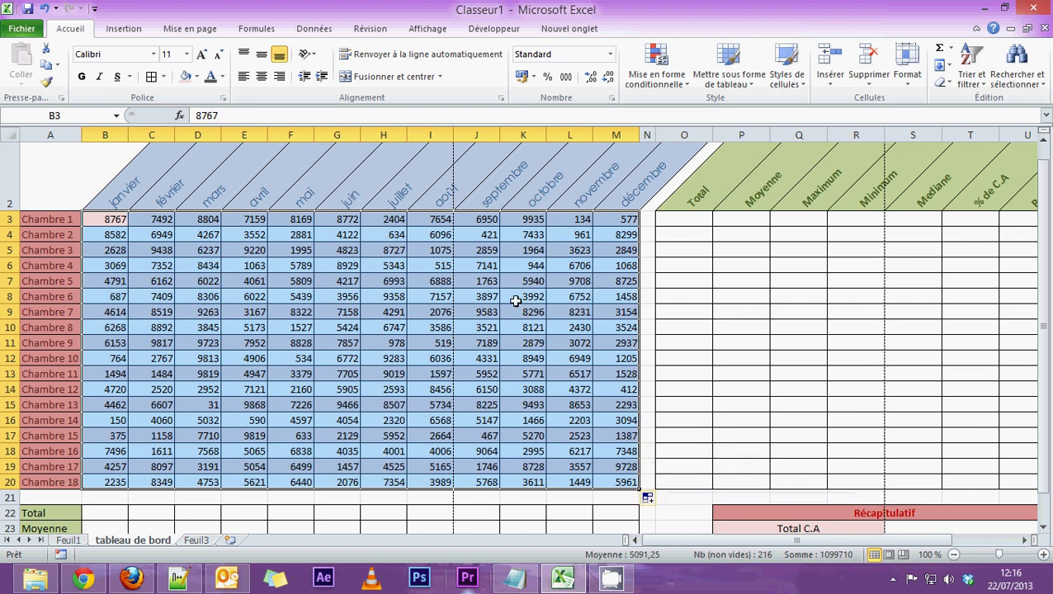
{"action": "left_click", "coordinate": [629, 482]}
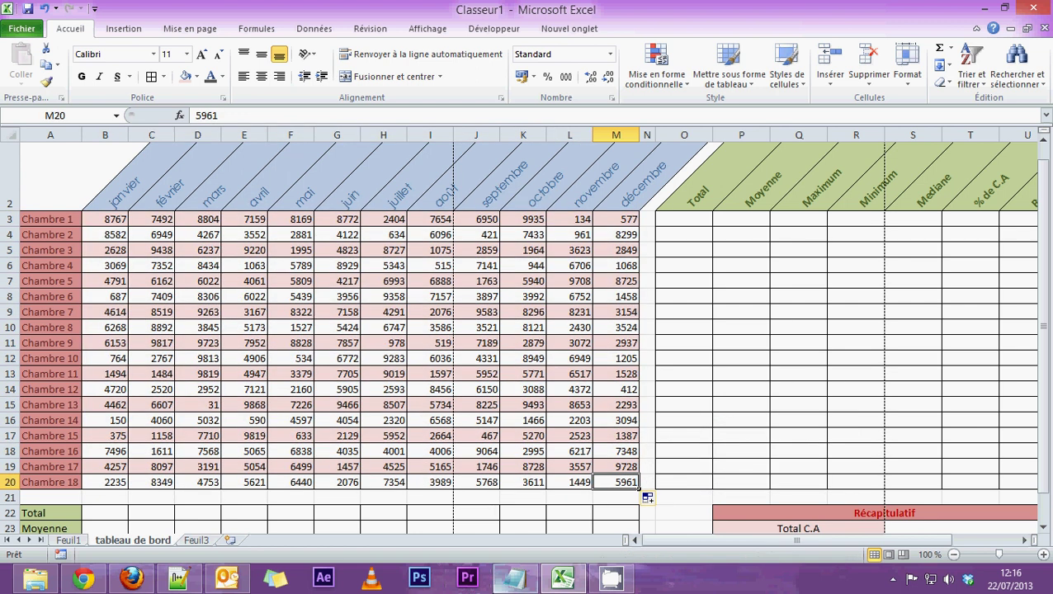
{"action": "left_click_drag", "start_coordinate": [111, 219], "coordinate": [622, 221]}
{"action": "mouse_move", "coordinate": [105, 249]}
{"action": "left_mouse_down"}
{"action": "mouse_move", "coordinate": [583, 249]}
{"action": "mouse_move", "coordinate": [598, 263]}
{"action": "left_mouse_up"}
{"action": "left_click", "coordinate": [560, 341]}
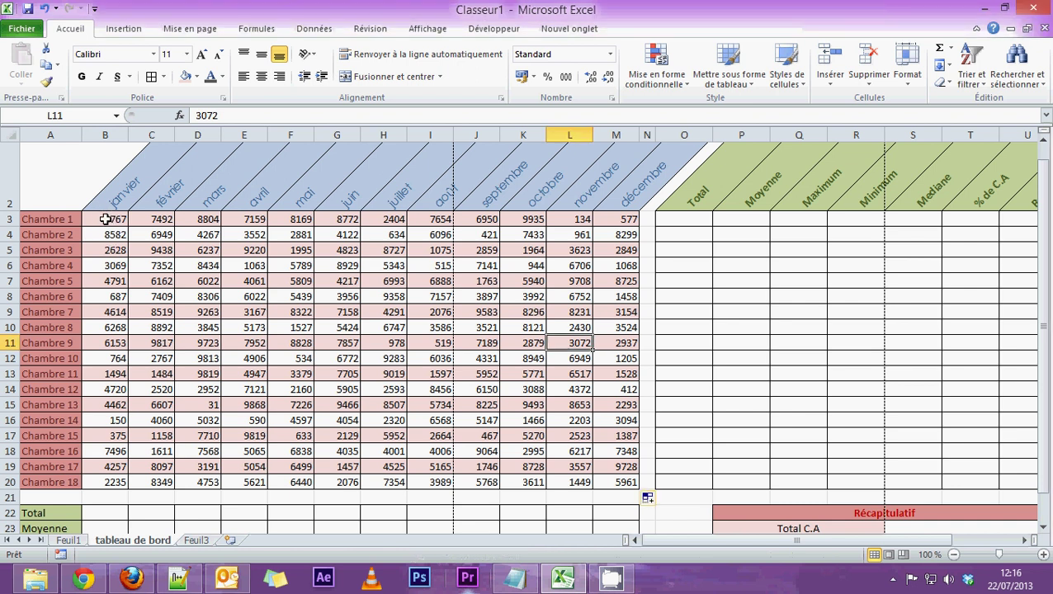
Put a thick outside border around the room values block B3:M20.
{"action": "left_click_drag", "start_coordinate": [105, 217], "coordinate": [610, 478]}
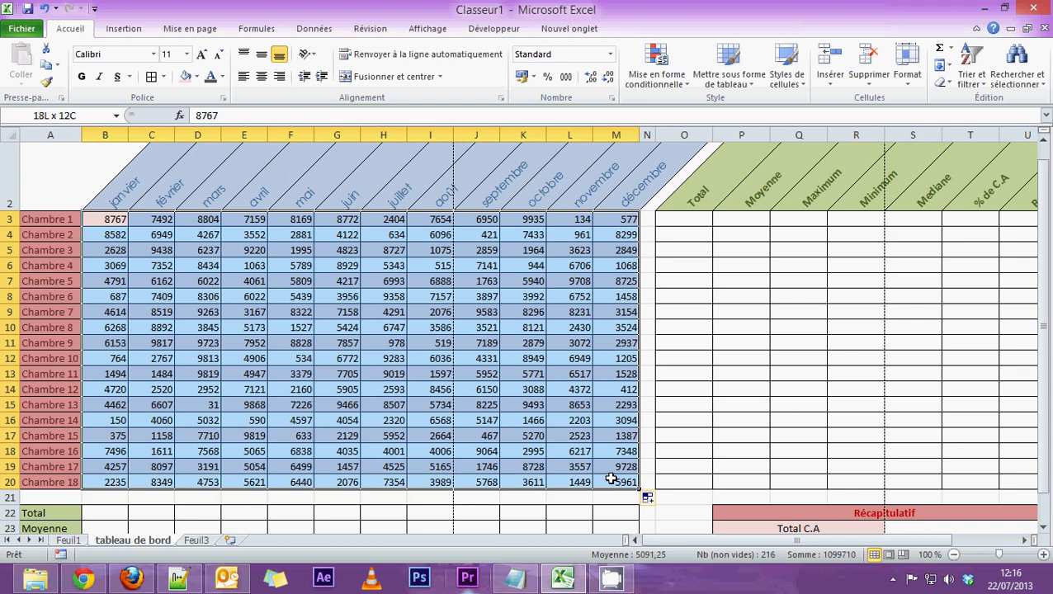
{"action": "left_click_drag", "start_coordinate": [611, 478], "coordinate": [611, 478]}
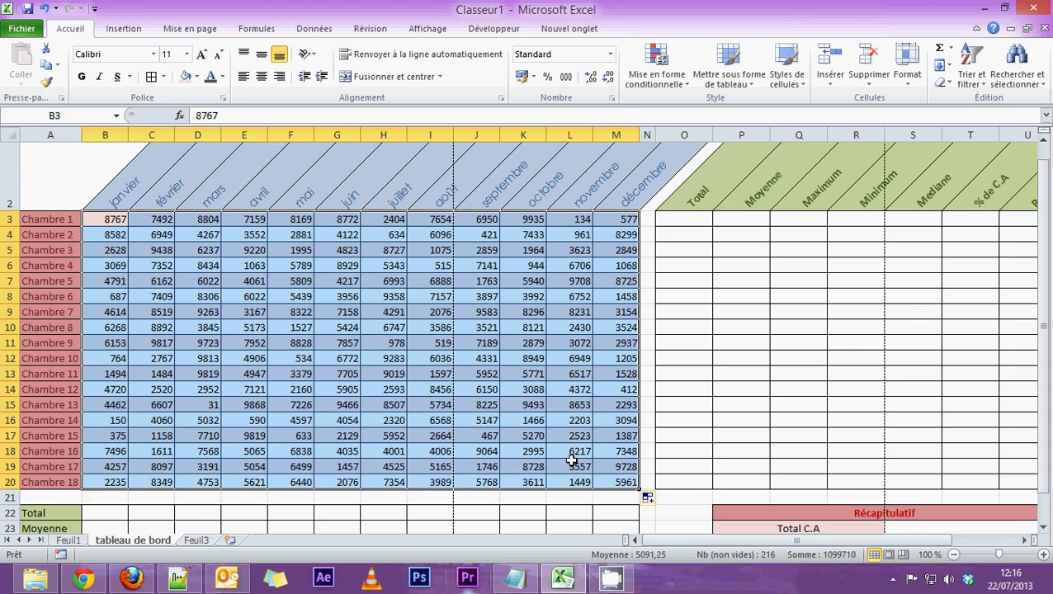
{"action": "left_click", "coordinate": [164, 77]}
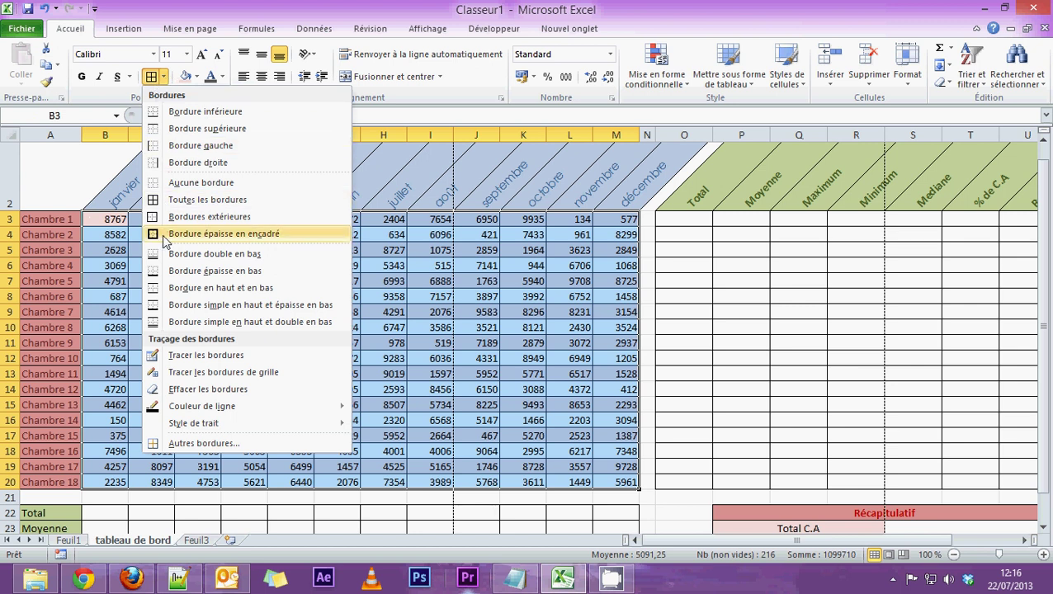
{"action": "left_click", "coordinate": [210, 236]}
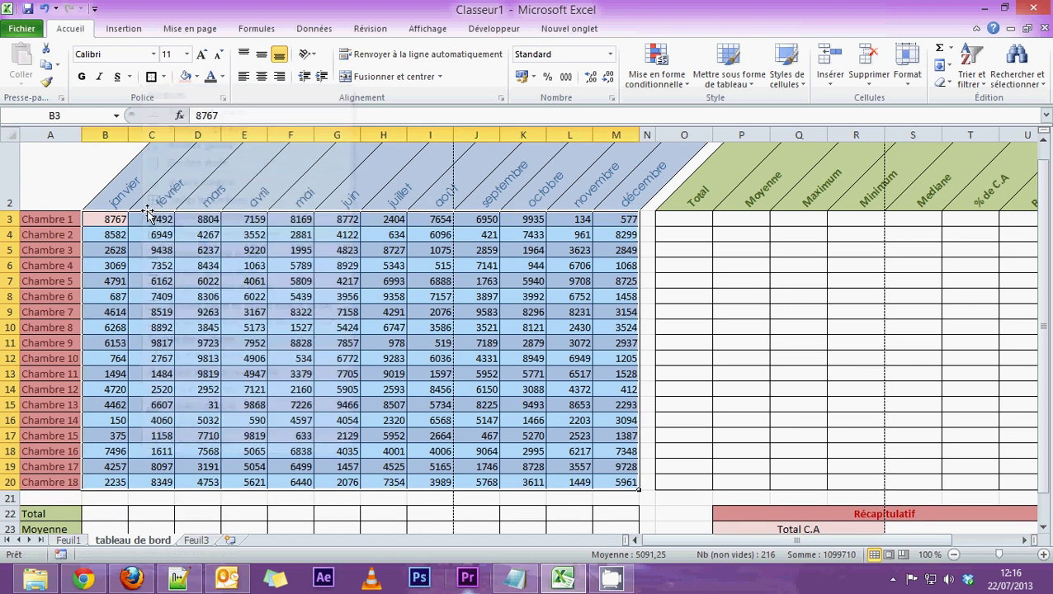
Frame the janvier–décembre header row B2:M2 and room names A3:A20 with thick borders.
{"action": "left_click", "coordinate": [119, 189]}
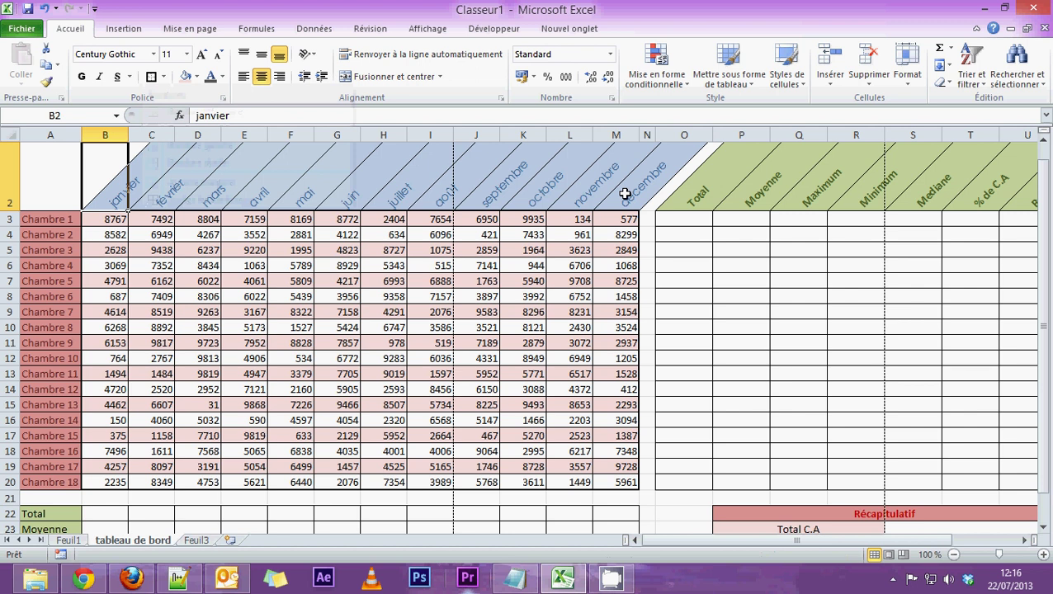
{"action": "left_click_drag", "start_coordinate": [625, 194], "coordinate": [94, 188]}
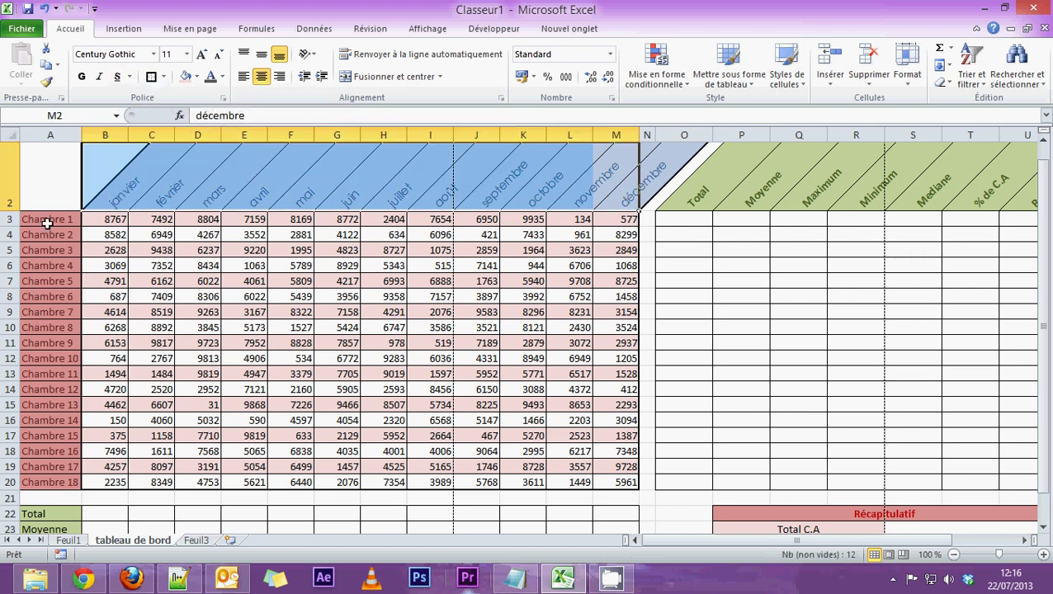
{"action": "left_click_drag", "start_coordinate": [48, 222], "coordinate": [50, 485]}
{"action": "left_click", "coordinate": [226, 434]}
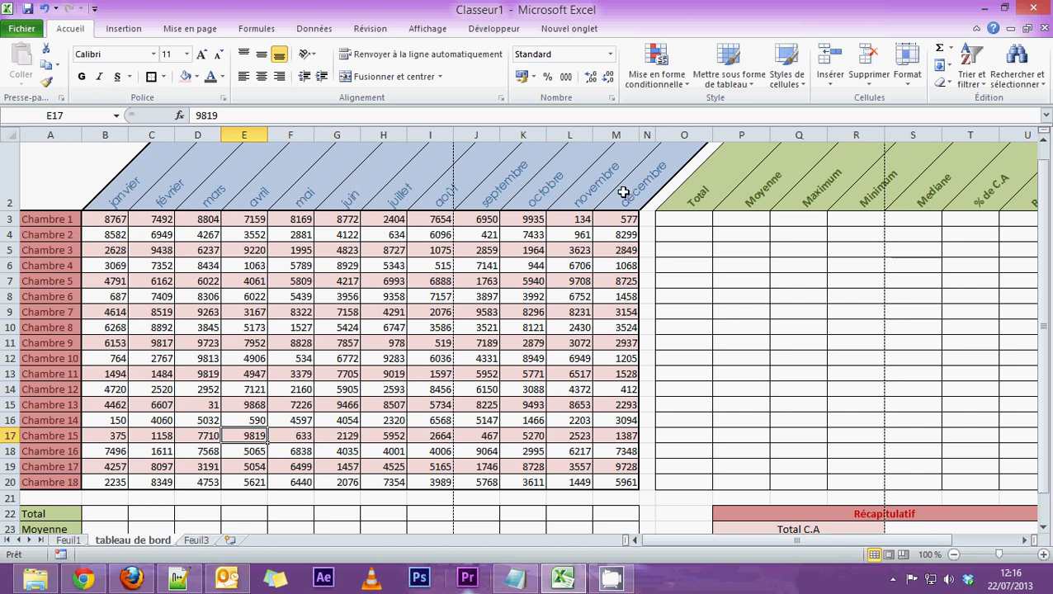
{"action": "scroll", "coordinate": [302, 382], "scroll_direction": "down", "scroll_amount": 1}
{"action": "scroll", "coordinate": [300, 378], "scroll_direction": "up", "scroll_amount": 2}
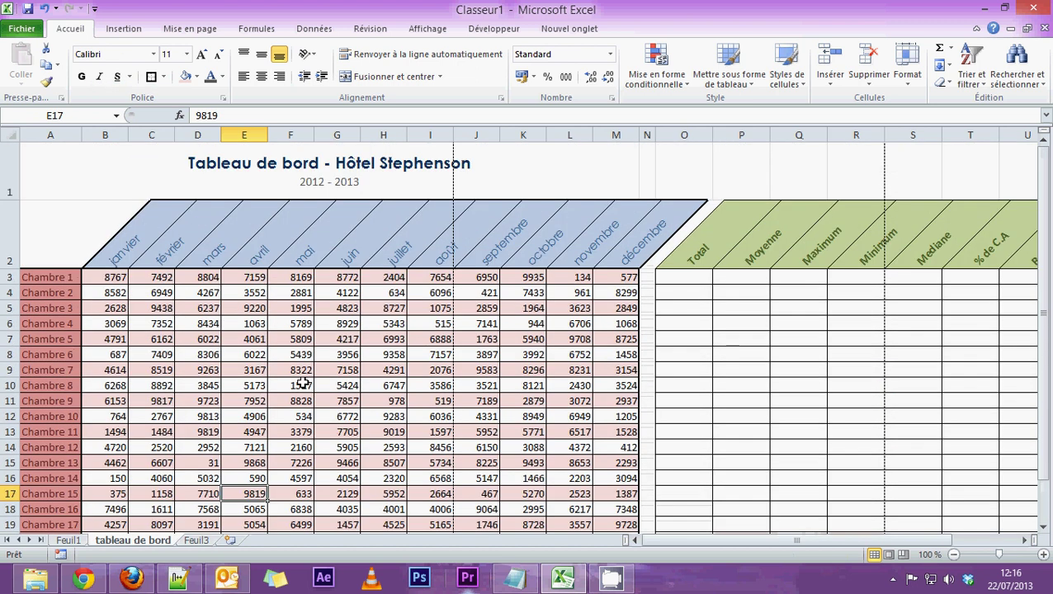
{"action": "scroll", "coordinate": [717, 336], "scroll_direction": "down", "scroll_amount": 2}
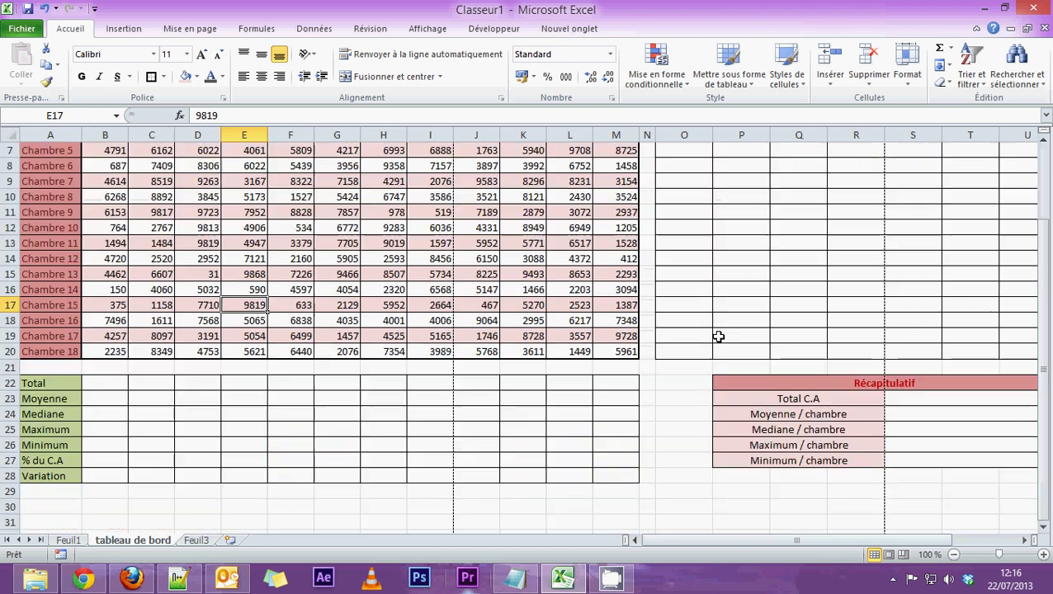
{"action": "scroll", "coordinate": [806, 310], "scroll_direction": "up", "scroll_amount": 1}
{"action": "scroll", "coordinate": [743, 284], "scroll_direction": "up", "scroll_amount": 1}
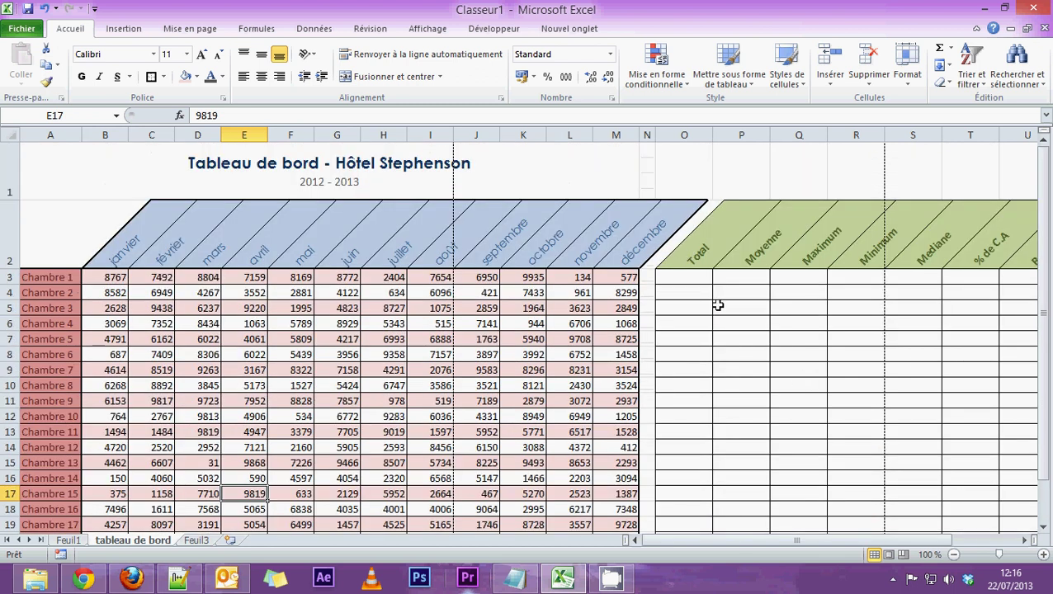
{"action": "scroll", "coordinate": [717, 305], "scroll_direction": "down", "scroll_amount": 3}
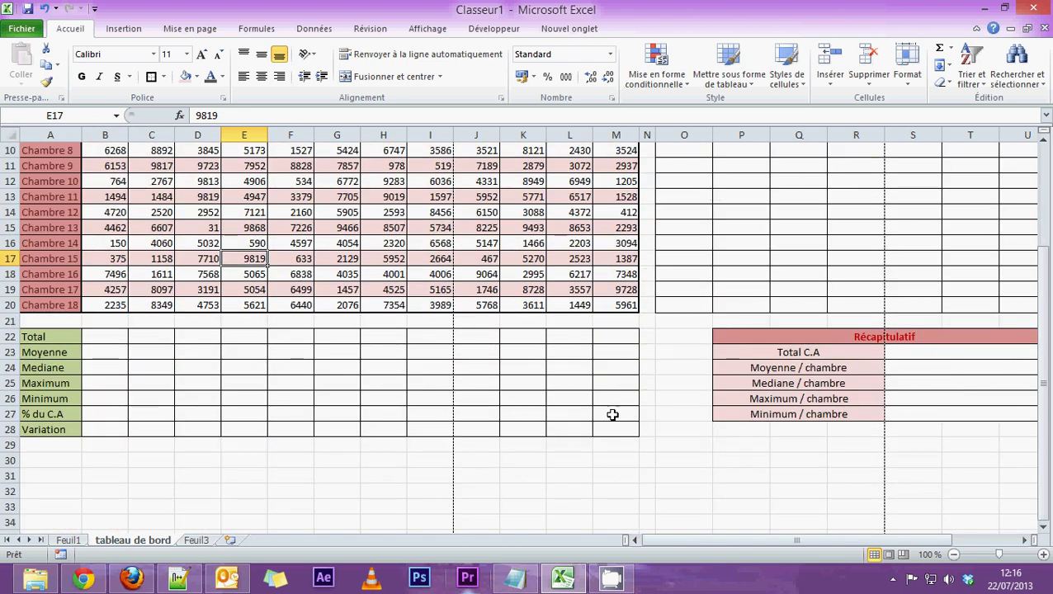
{"action": "scroll", "coordinate": [612, 415], "scroll_direction": "up", "scroll_amount": 2}
{"action": "scroll", "coordinate": [607, 417], "scroll_direction": "up", "scroll_amount": 1}
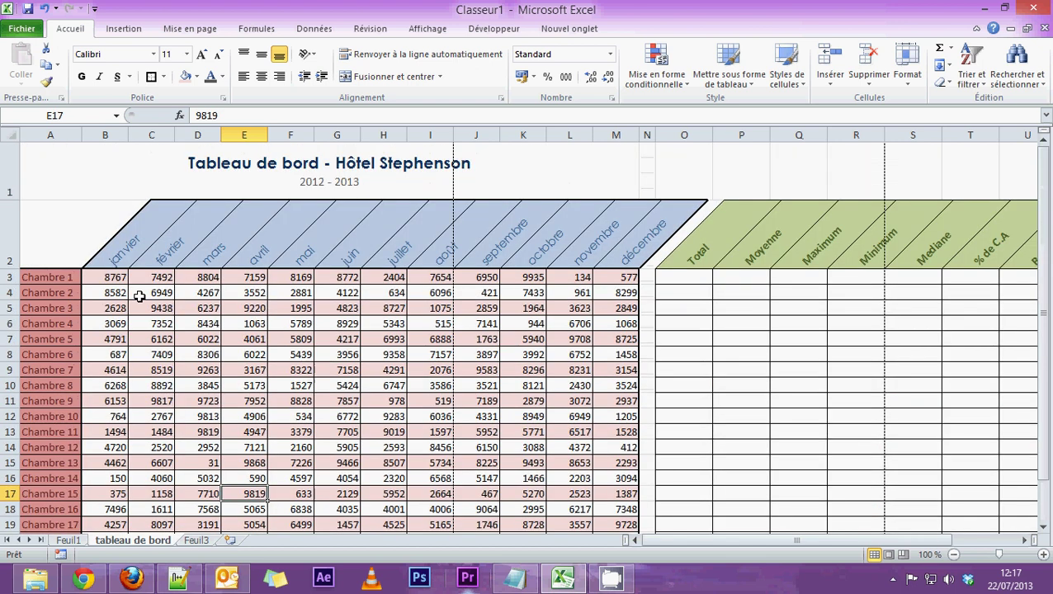
{"action": "scroll", "coordinate": [414, 319], "scroll_direction": "down", "scroll_amount": 1}
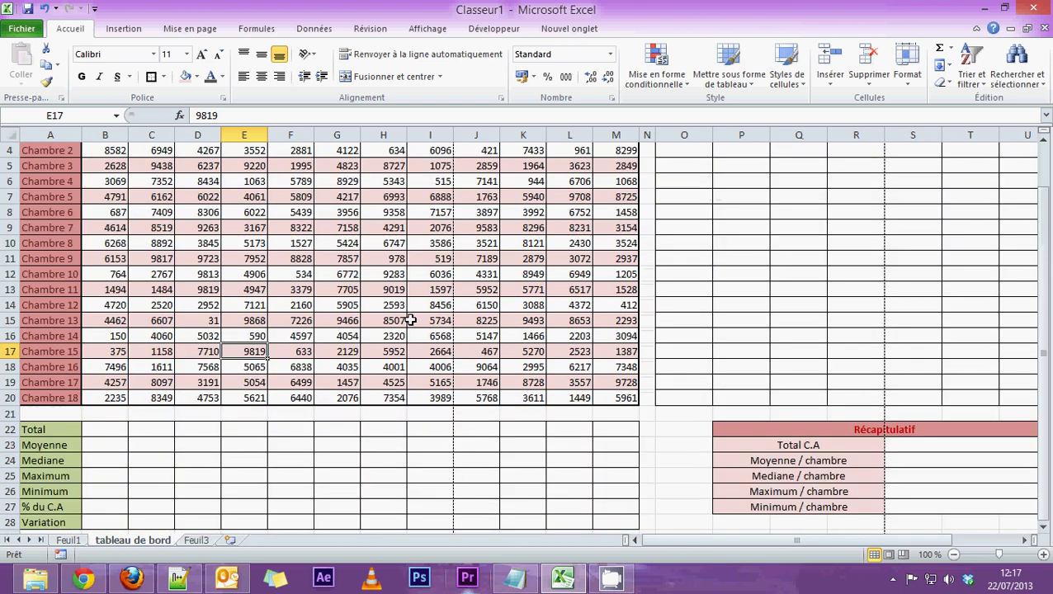
{"action": "scroll", "coordinate": [411, 320], "scroll_direction": "up", "scroll_amount": 1}
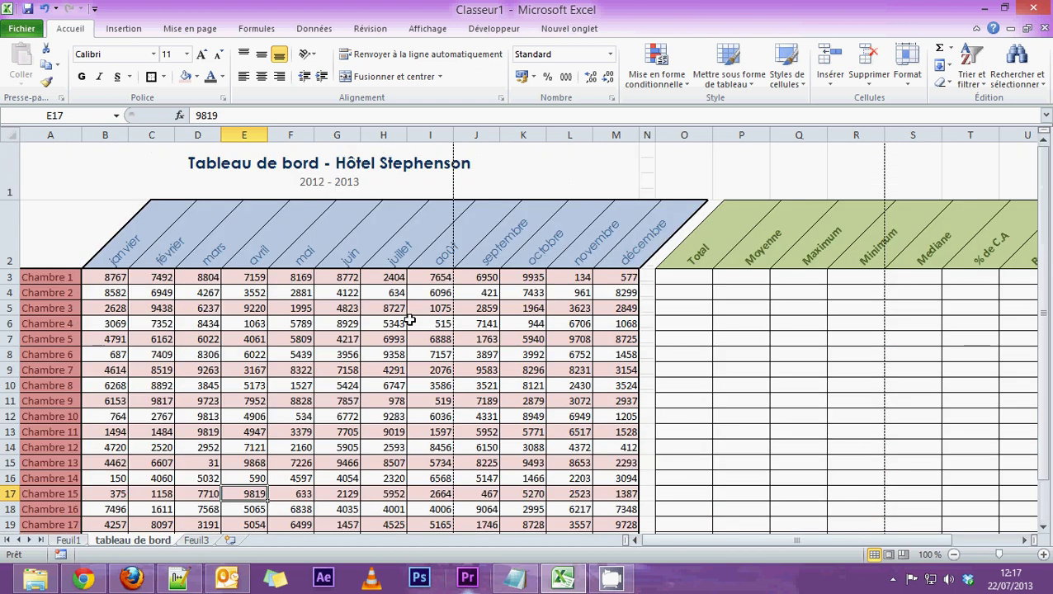
Right-align all the labels in column A.
{"action": "left_click", "coordinate": [42, 132]}
{"action": "left_click", "coordinate": [261, 76]}
{"action": "left_click", "coordinate": [275, 311]}
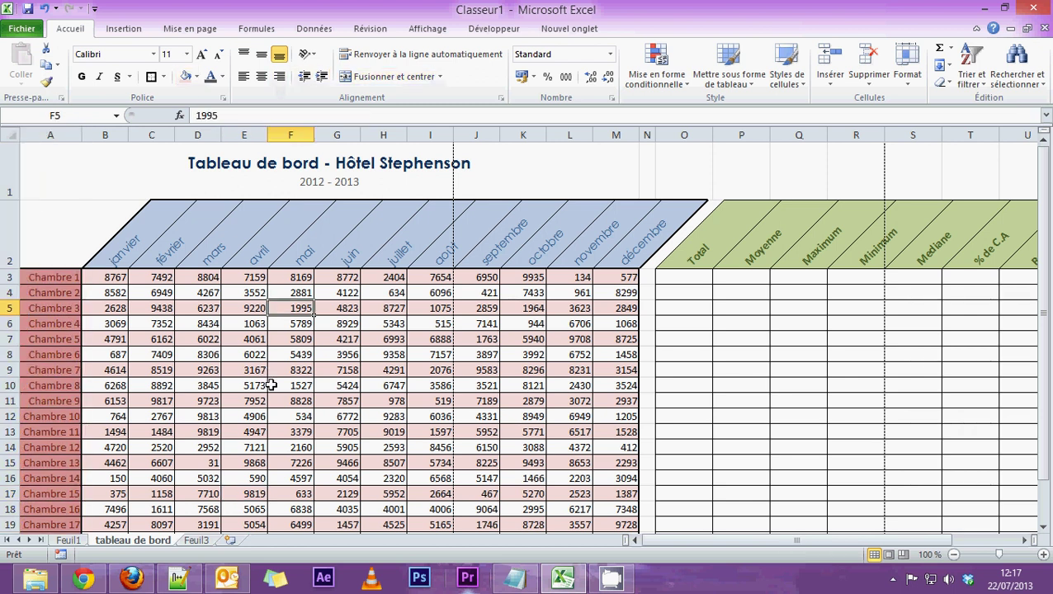
{"action": "scroll", "coordinate": [270, 384], "scroll_direction": "down", "scroll_amount": 1}
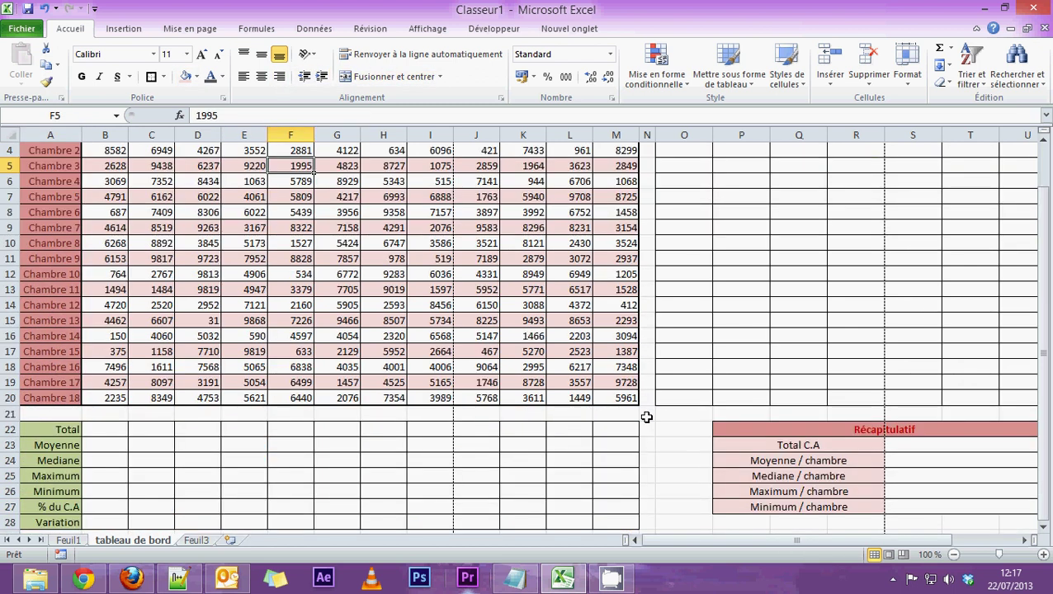
{"action": "scroll", "coordinate": [587, 413], "scroll_direction": "up", "scroll_amount": 1}
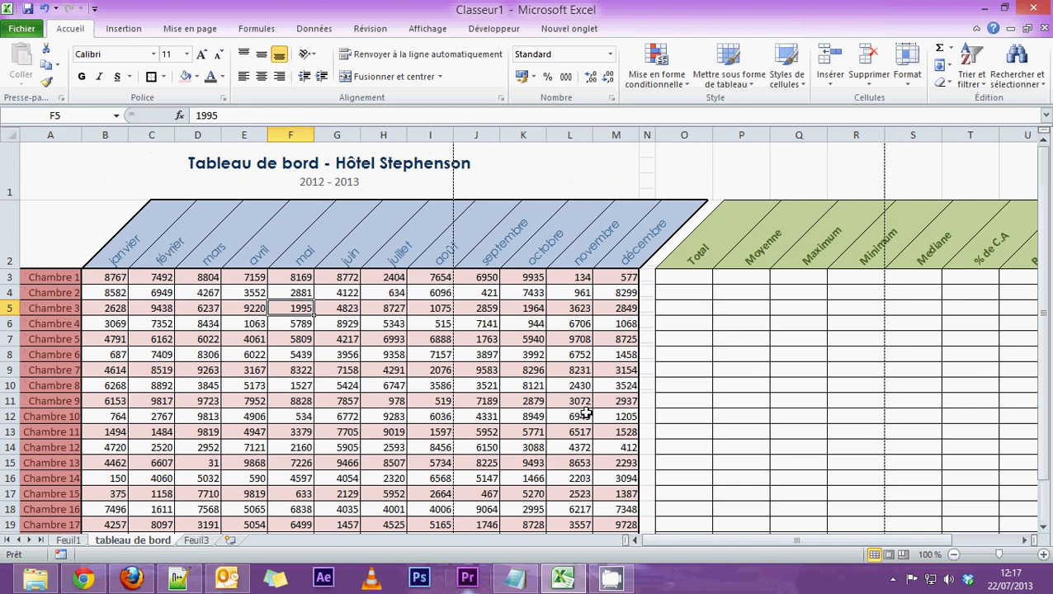
Try filling B3's 8767 down through row 9, then undo it.
{"action": "left_click", "coordinate": [104, 277]}
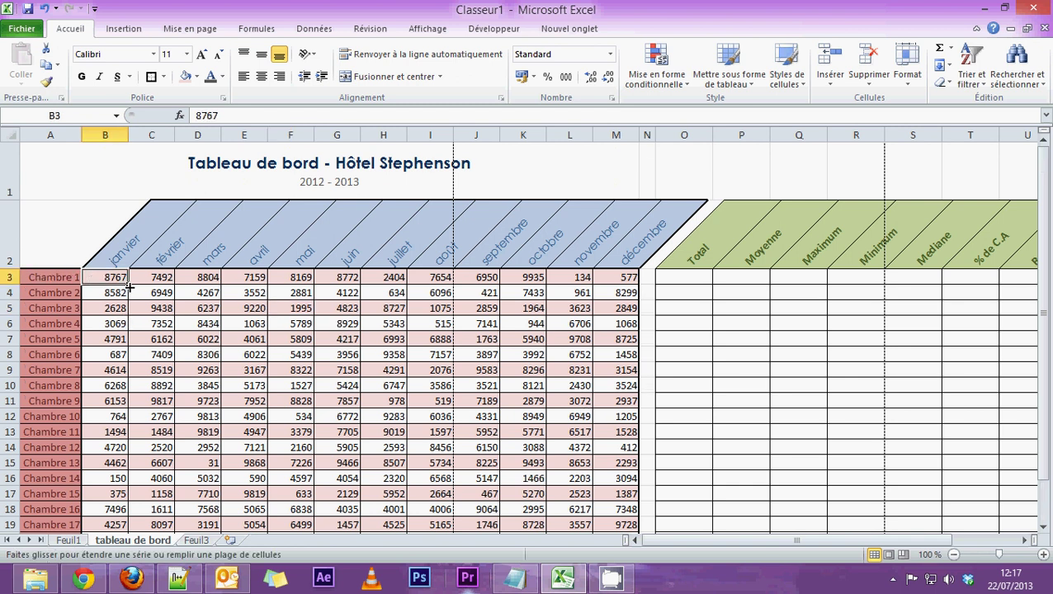
{"action": "left_click_drag", "start_coordinate": [128, 285], "coordinate": [128, 381]}
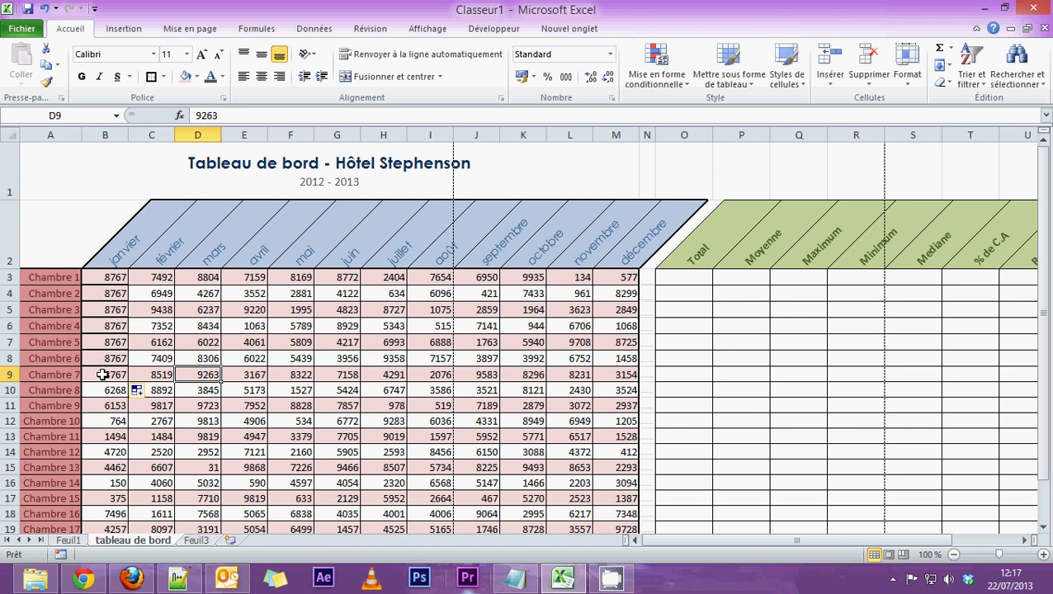
{"action": "key", "text": "ctrl+z"}
{"action": "left_click", "coordinate": [284, 352]}
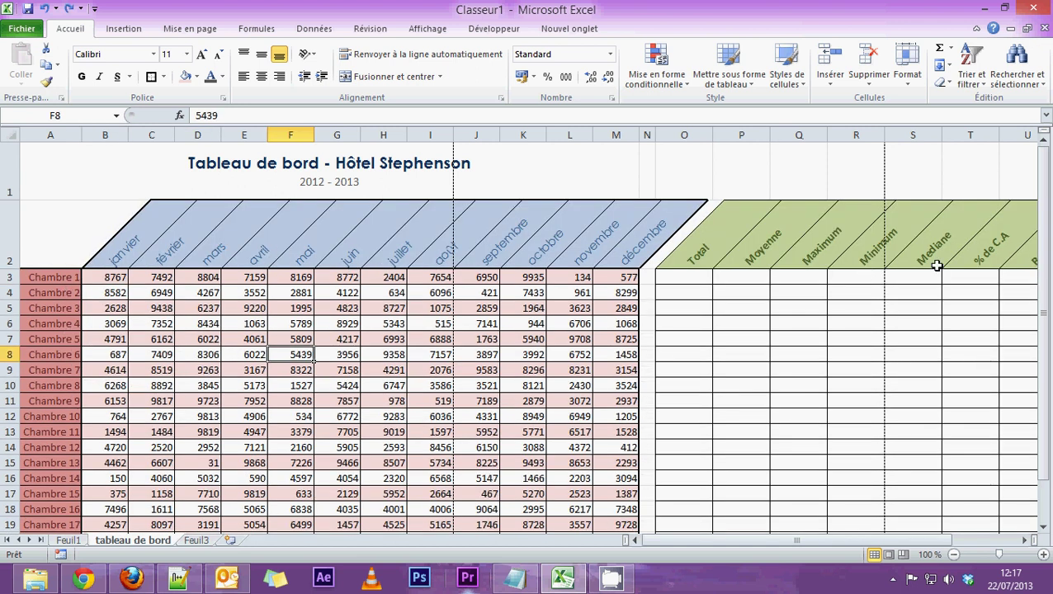
{"action": "scroll", "coordinate": [937, 265], "scroll_direction": "down", "scroll_amount": 4}
{"action": "scroll", "coordinate": [865, 227], "scroll_direction": "up", "scroll_amount": 4}
{"action": "scroll", "coordinate": [518, 321], "scroll_direction": "down", "scroll_amount": 2}
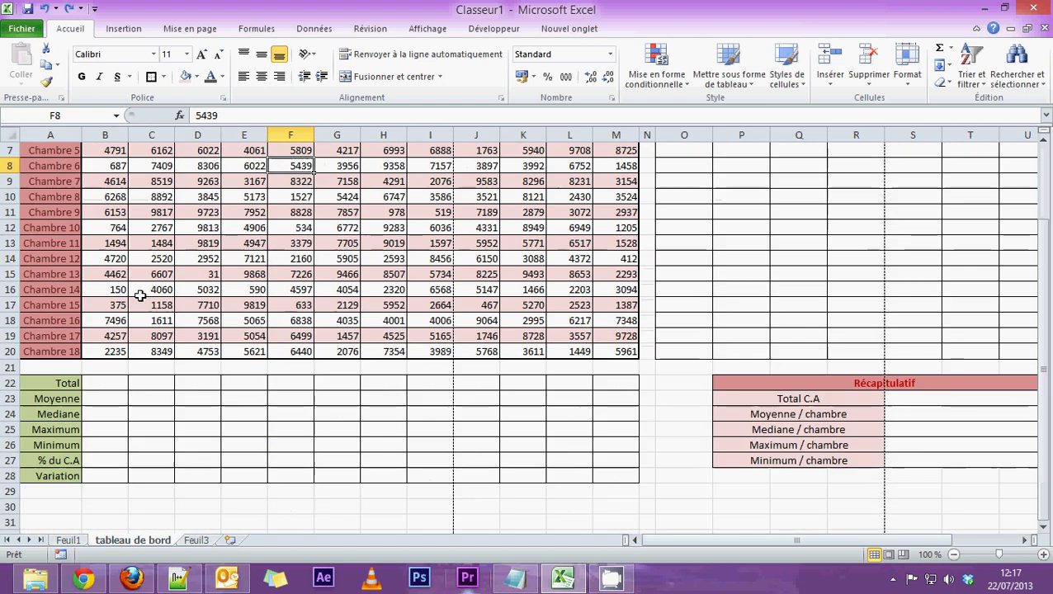
{"action": "scroll", "coordinate": [141, 296], "scroll_direction": "up", "scroll_amount": 2}
{"action": "scroll", "coordinate": [701, 227], "scroll_direction": "down", "scroll_amount": 1}
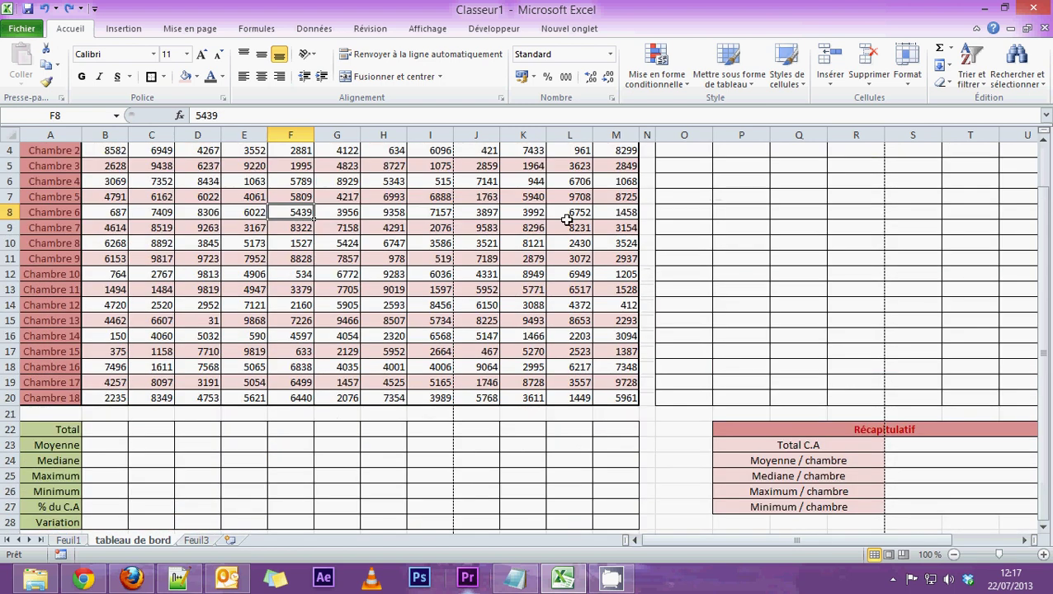
{"action": "scroll", "coordinate": [91, 345], "scroll_direction": "up", "scroll_amount": 1}
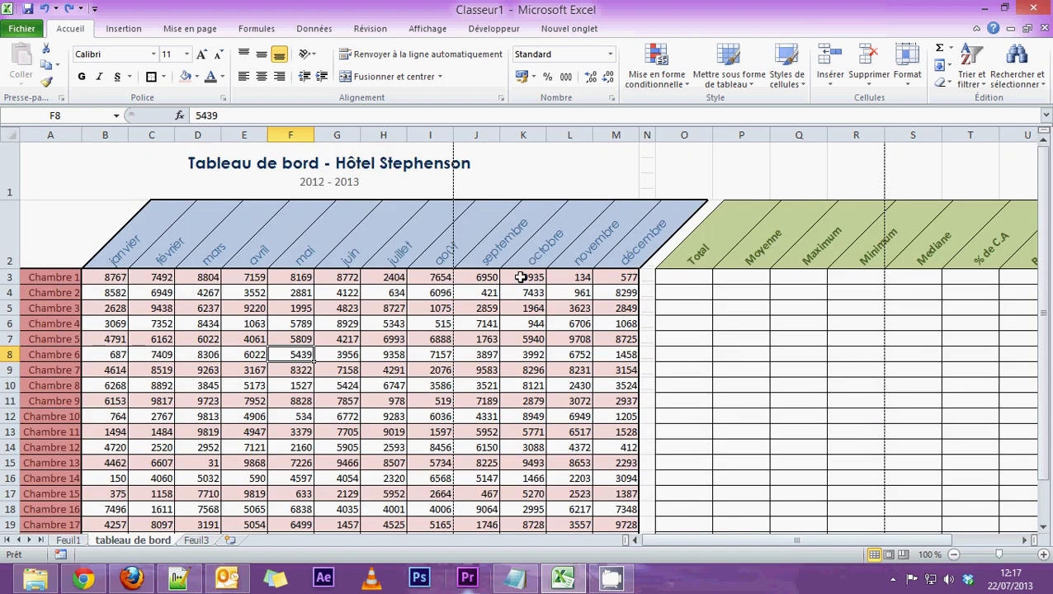
{"action": "scroll", "coordinate": [697, 295], "scroll_direction": "down", "scroll_amount": 3}
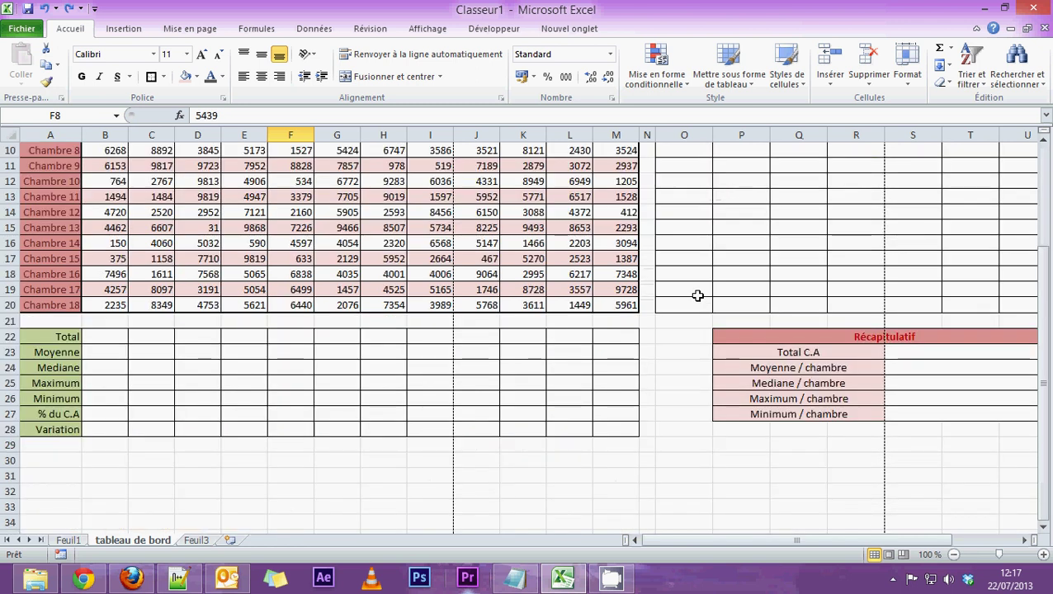
{"action": "scroll", "coordinate": [697, 296], "scroll_direction": "up", "scroll_amount": 3}
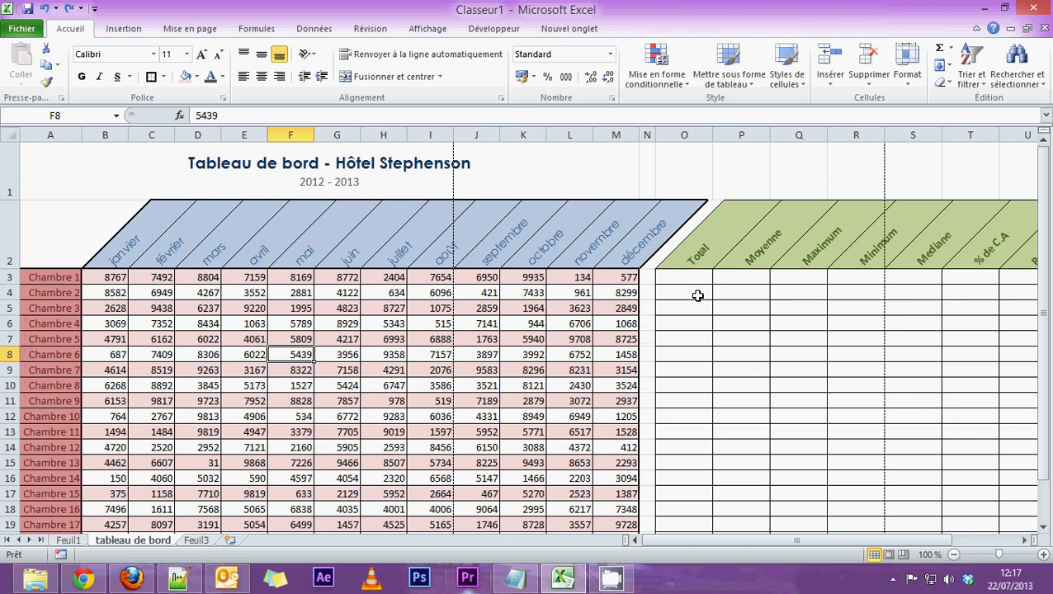
{"action": "left_click_drag", "start_coordinate": [103, 278], "coordinate": [299, 278]}
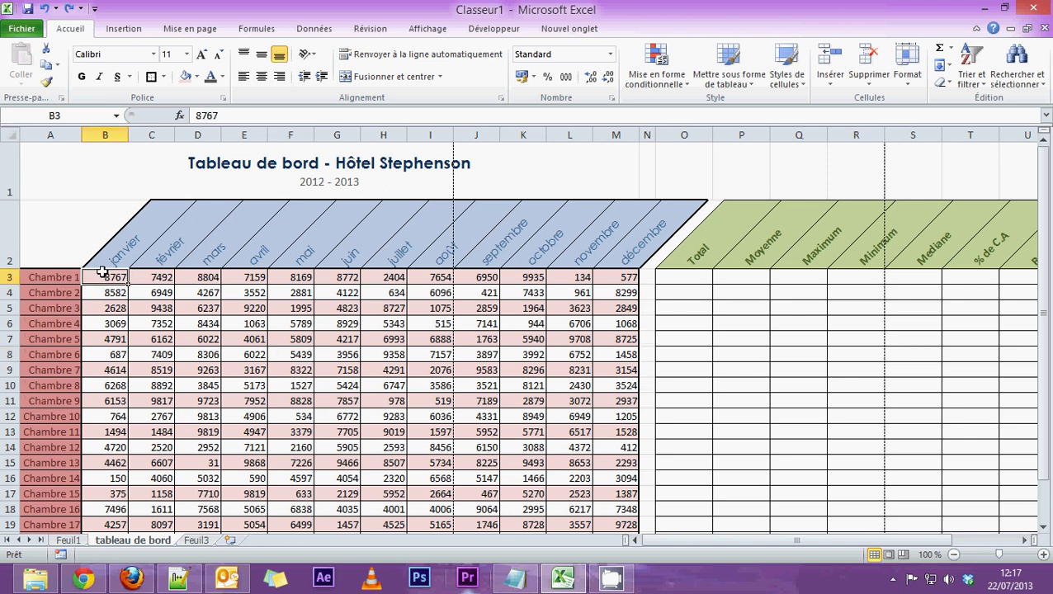
{"action": "left_click", "coordinate": [666, 278]}
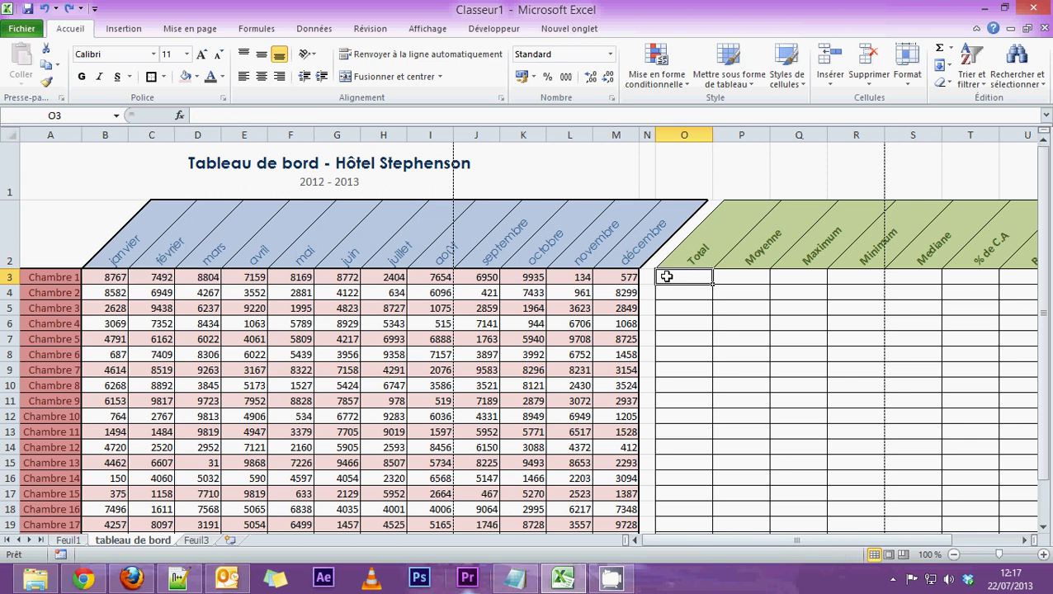